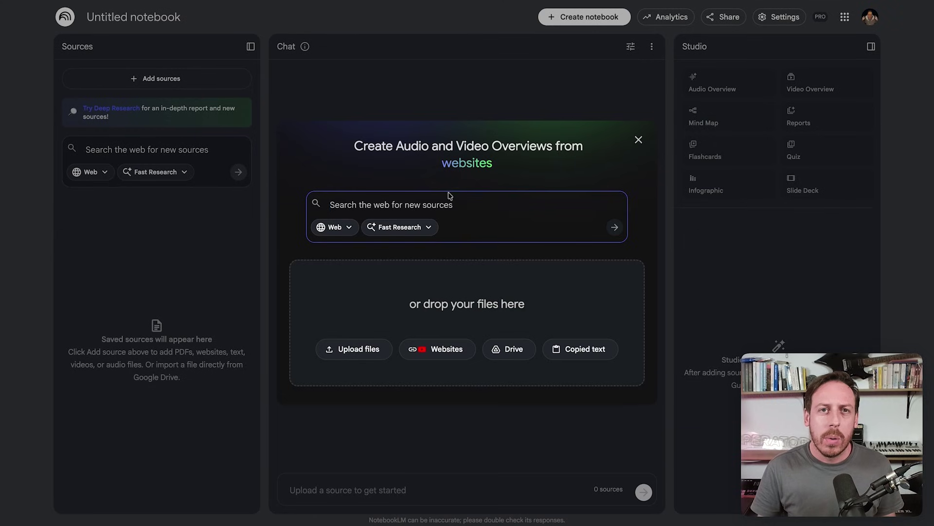
# Run a Deep Research web search on LTVplus's challenges, leadership changes, market position and BPO pain points
pyautogui.click(400, 227)
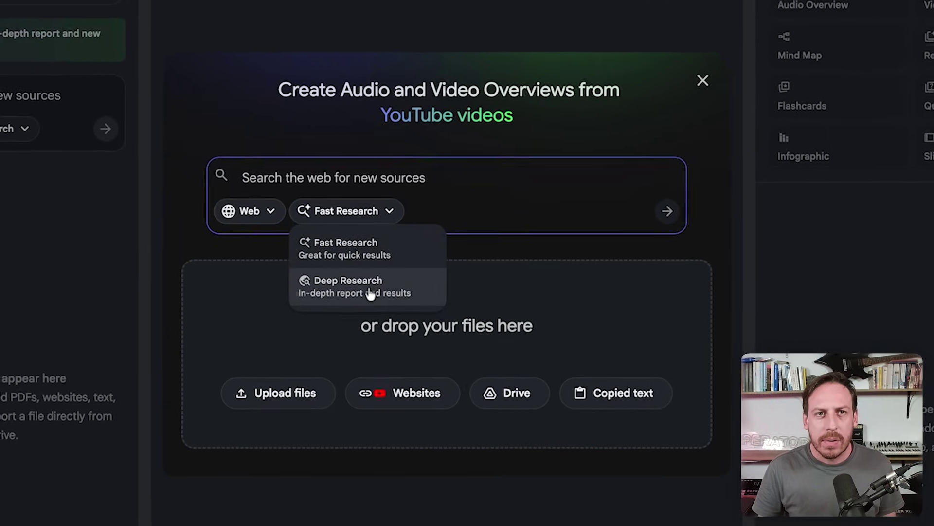
pyautogui.click(370, 292)
pyautogui.write('Research LTVplus - their recent challenges, leadership changes, market position, and pain points in custom support BPO industry.')
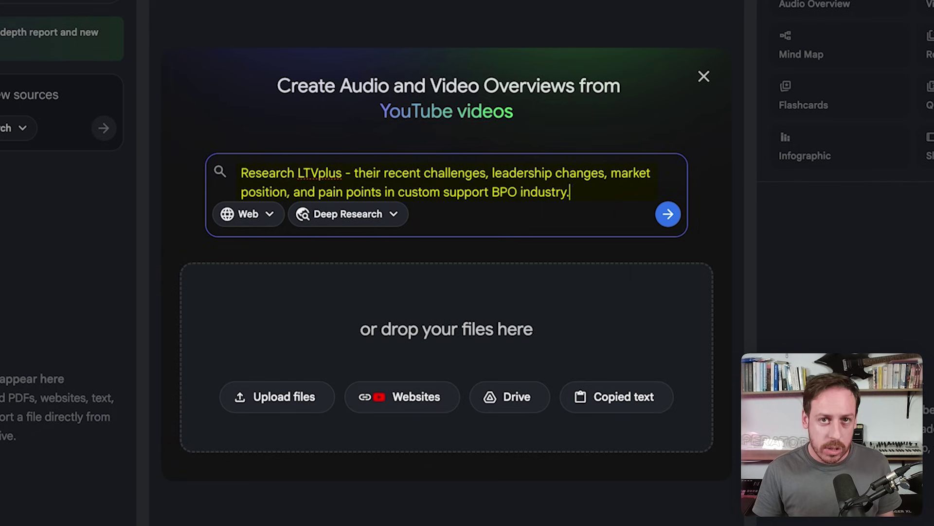
pyautogui.click(248, 214)
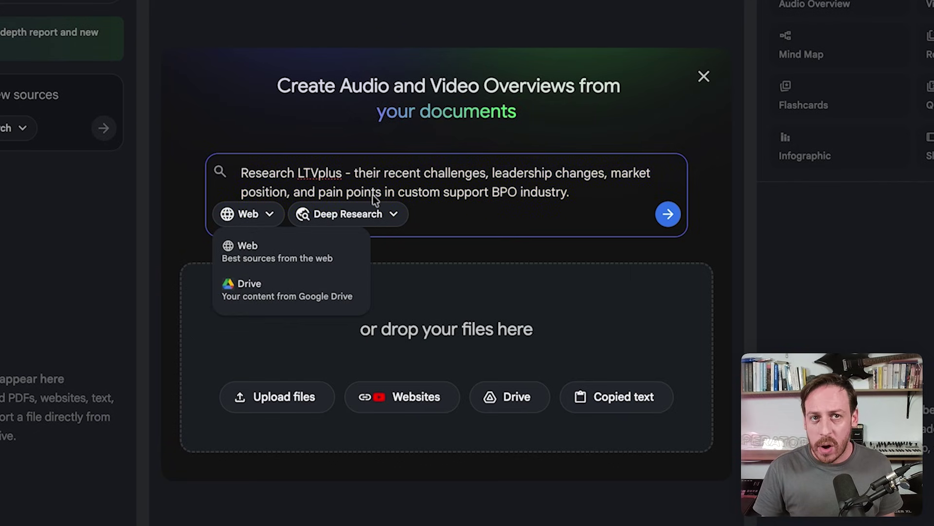
pyautogui.click(360, 214)
pyautogui.click(360, 214)
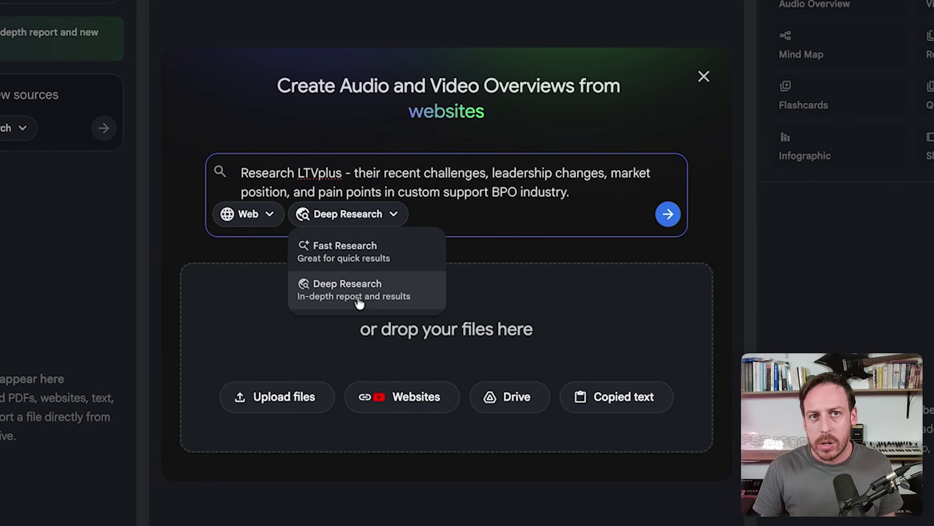
pyautogui.click(445, 210)
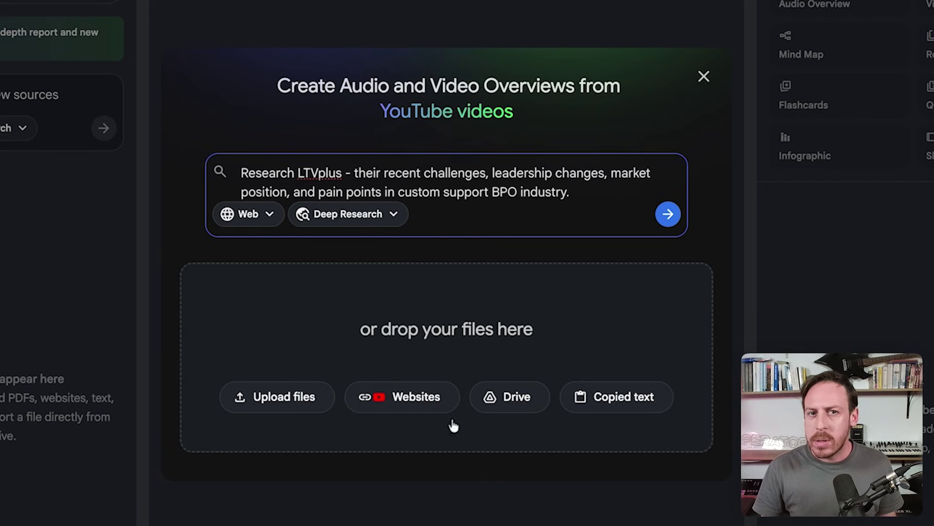
pyautogui.click(666, 214)
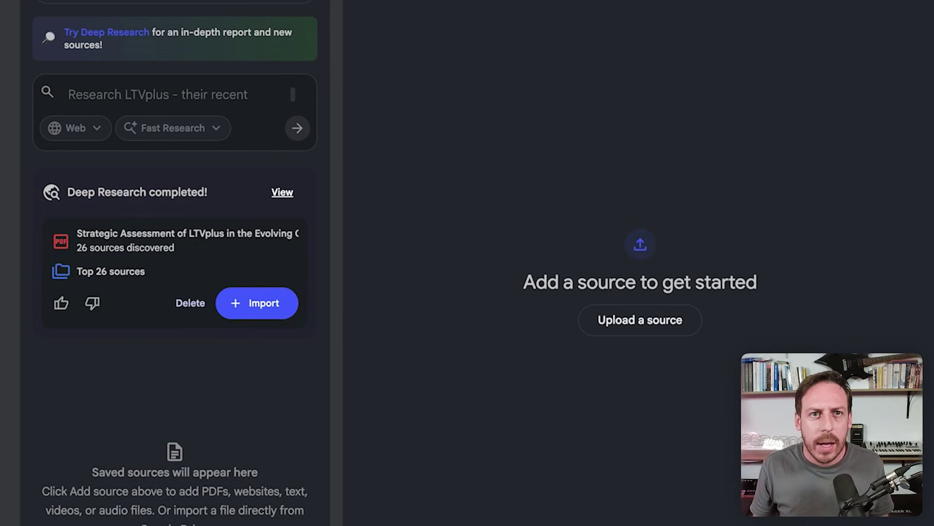
pyautogui.moveTo(336, 243); pyautogui.dragTo(533, 243)
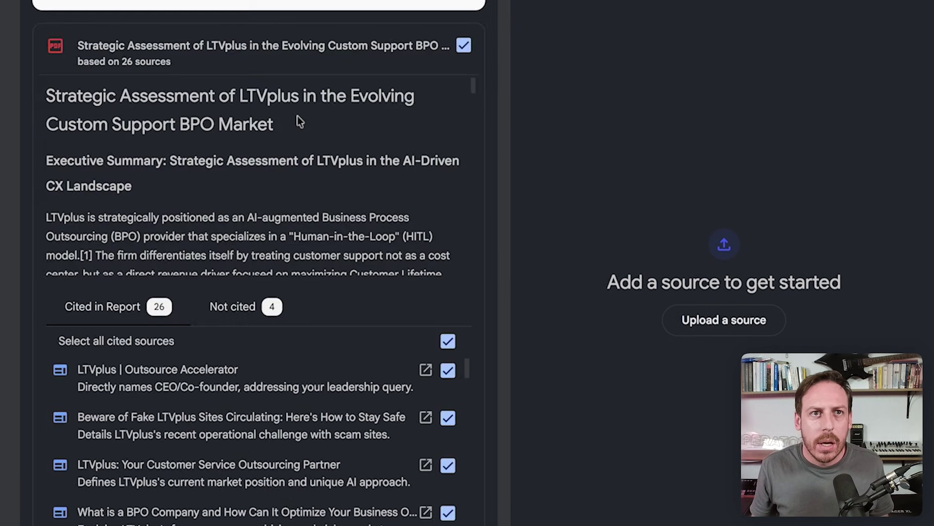
pyautogui.scroll(-15, 296, 116)
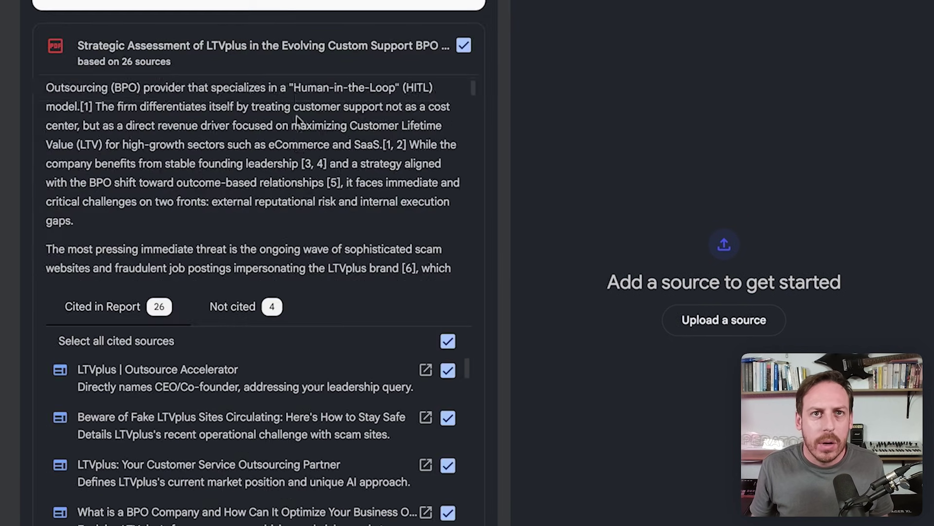
pyautogui.scroll(-10, 316, 161)
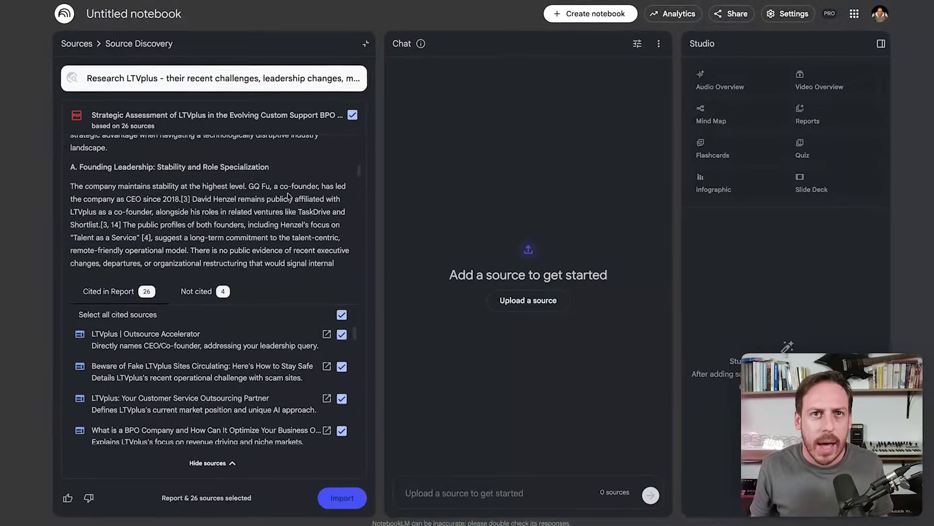
pyautogui.scroll(-5, 288, 196)
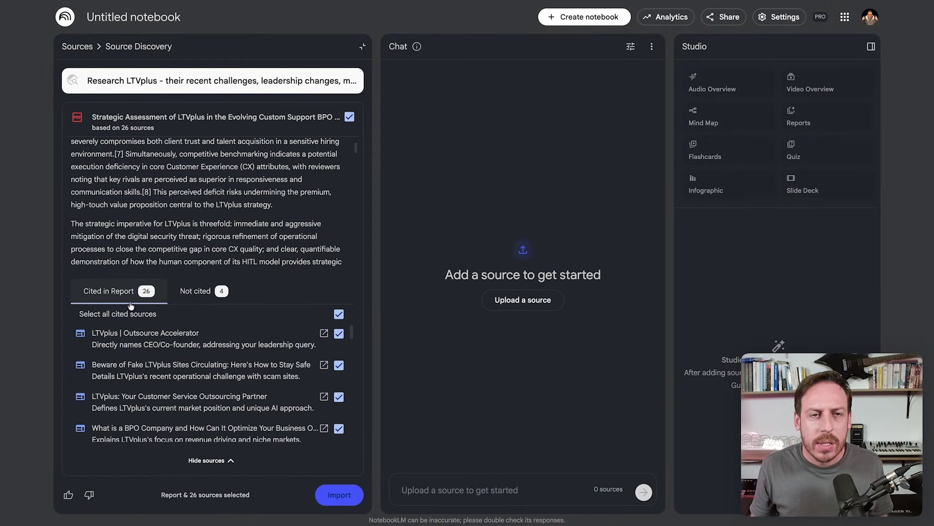
pyautogui.click(197, 291)
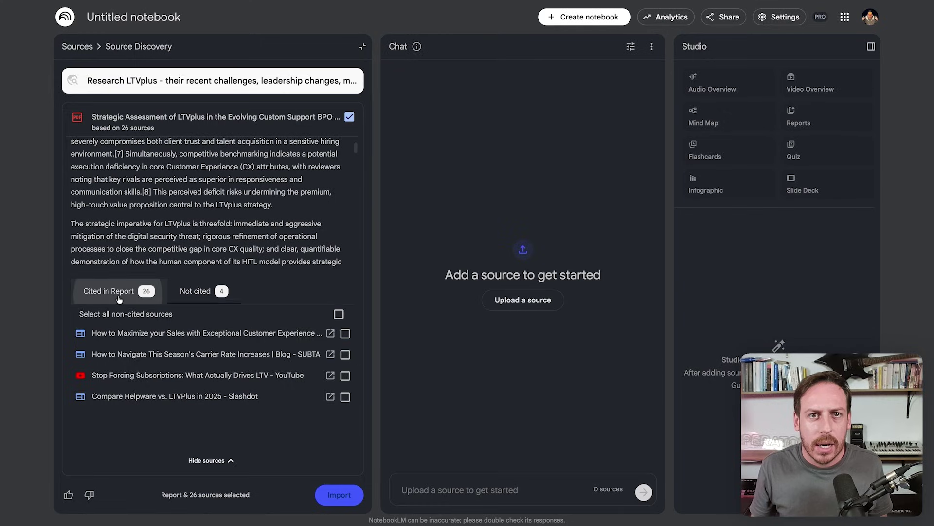
pyautogui.click(118, 294)
pyautogui.click(207, 292)
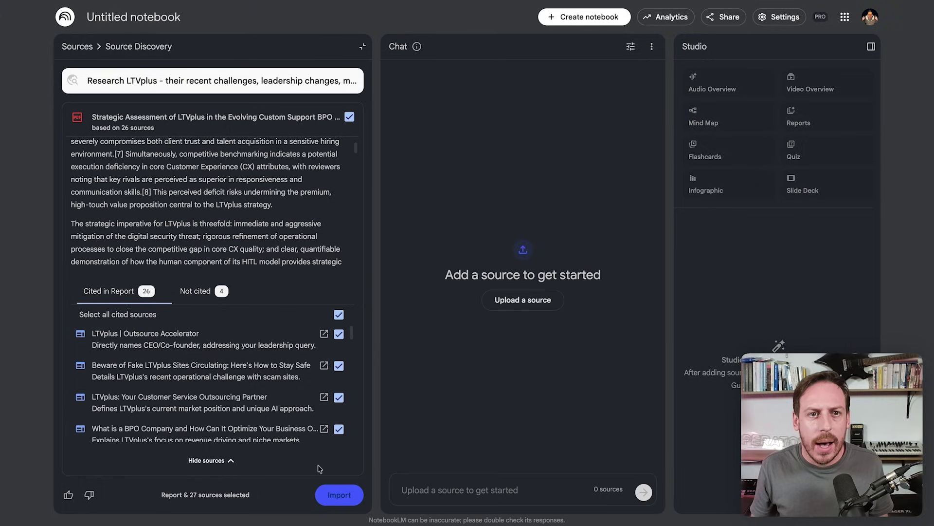
pyautogui.click(360, 48)
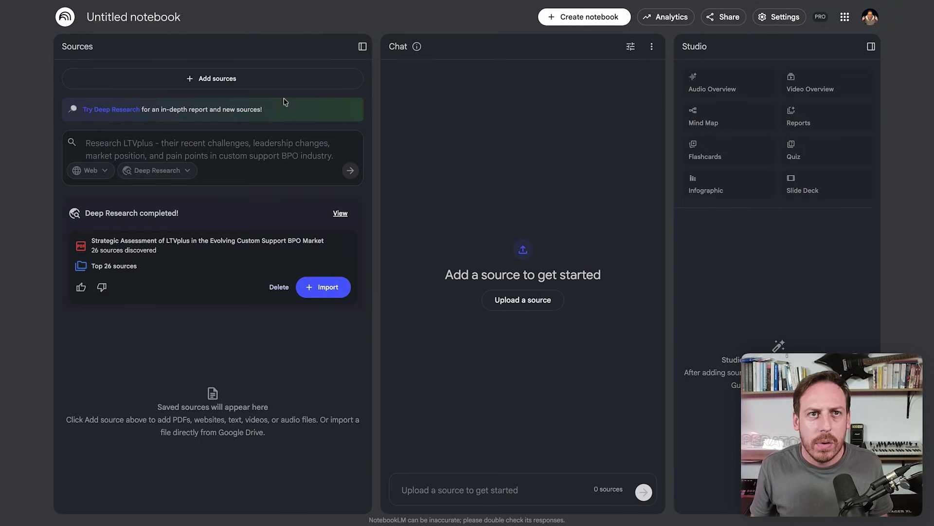
# Import the LTVplus research report and its 26 discovered web sources into the notebook
pyautogui.click(329, 290)
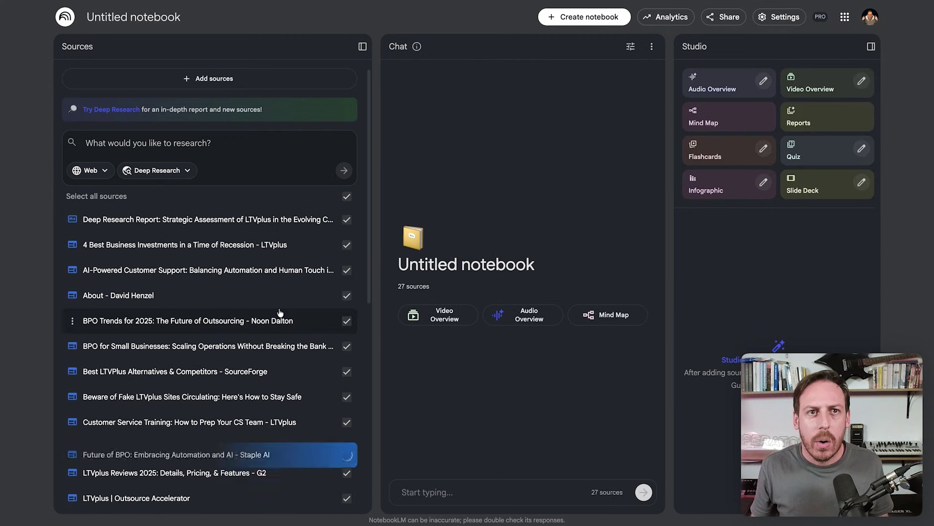
pyautogui.scroll(-7, 280, 312)
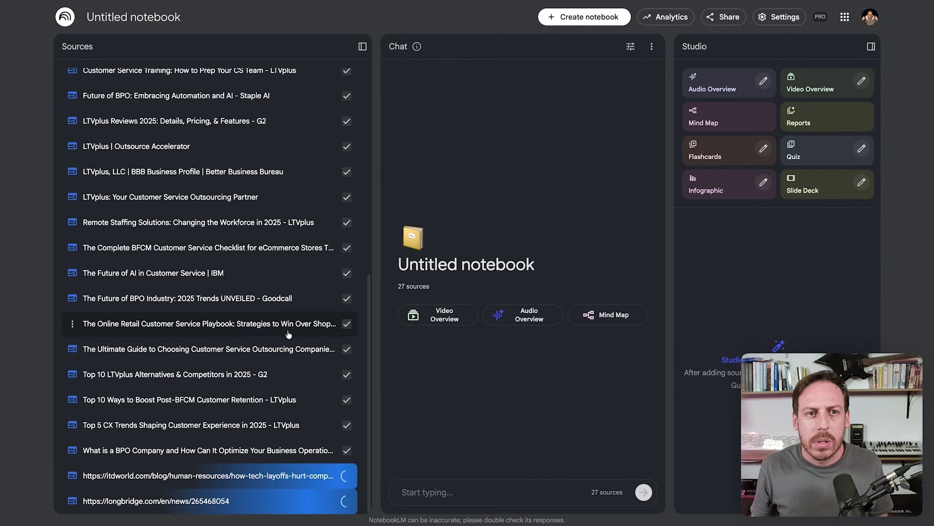
pyautogui.scroll(8, 288, 334)
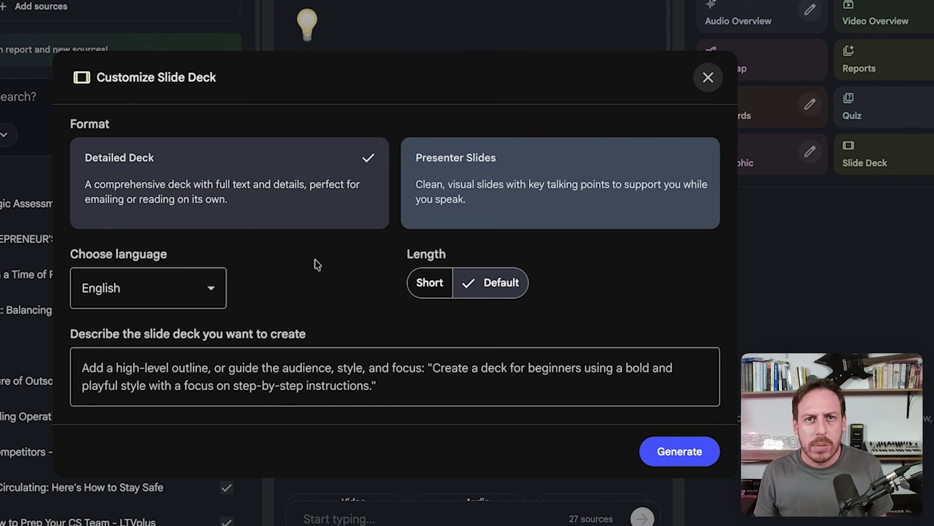
# Generate a Short slide deck described as a personal sales-call review deck on the lead
pyautogui.click(241, 380)
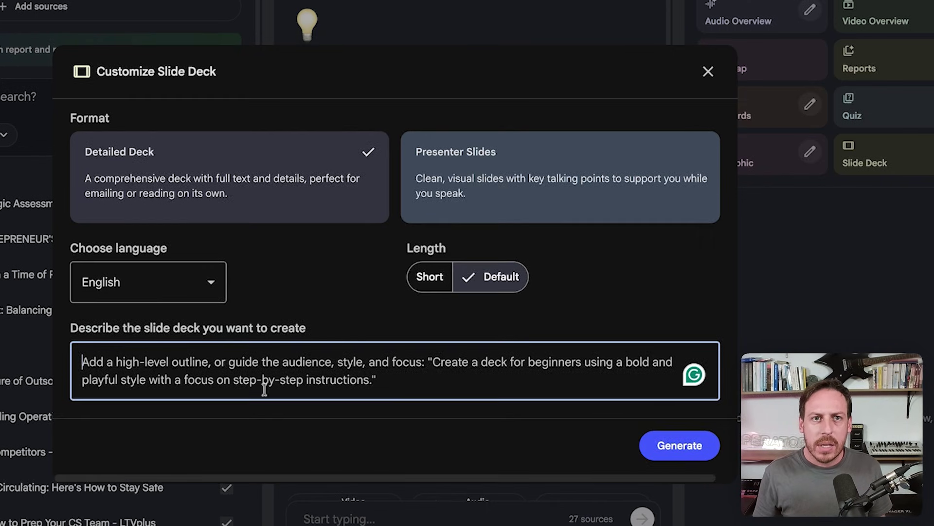
pyautogui.write("I want this deck to be a sales deck for myself to review during the call. I'm not going to present this to the lead, but it's for me to know exactly everything about them, their industry, their pain points, and how I can help them.")
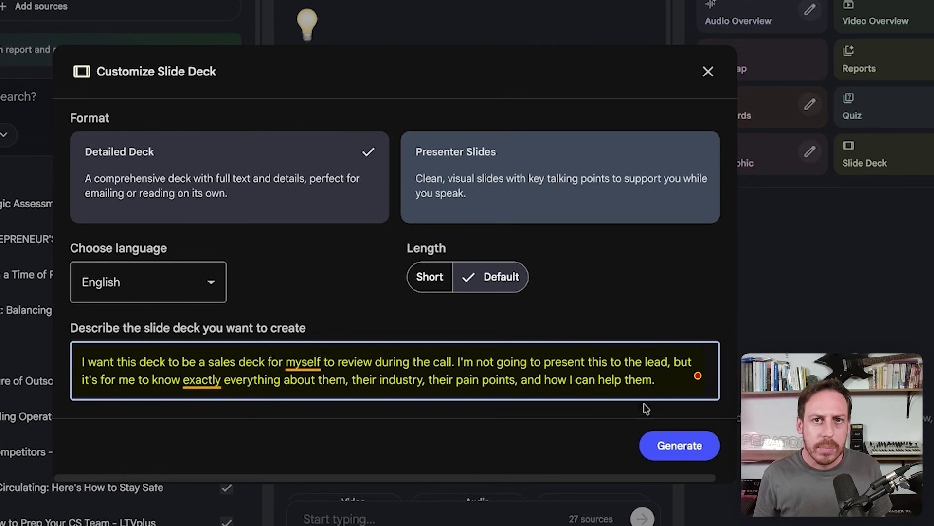
pyautogui.click(448, 282)
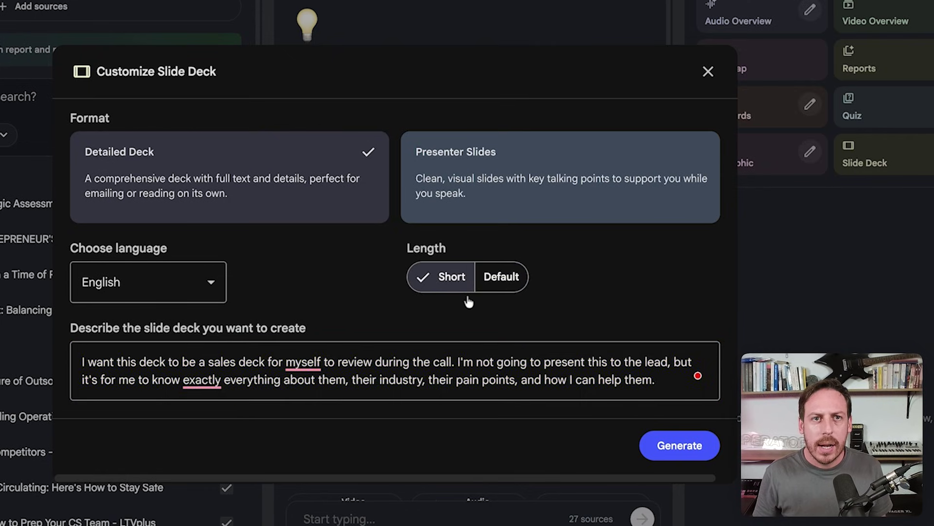
pyautogui.click(693, 455)
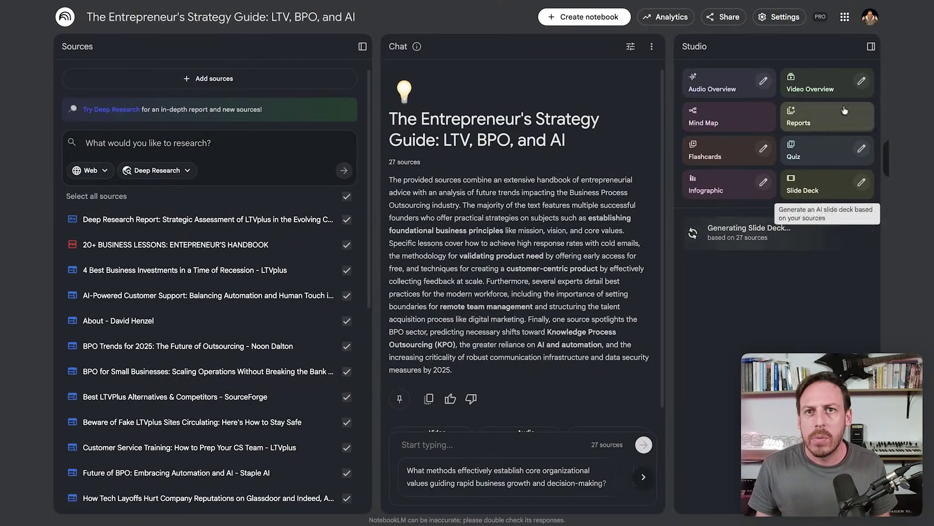
# Generate a Strategic Plan report, then start customizing another Strategic Plan report
pyautogui.click(843, 127)
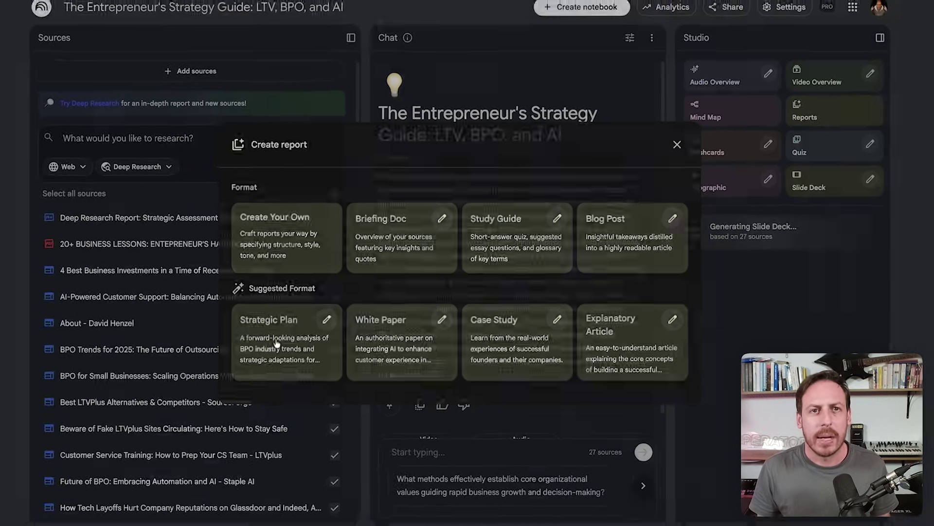
pyautogui.click(148, 372)
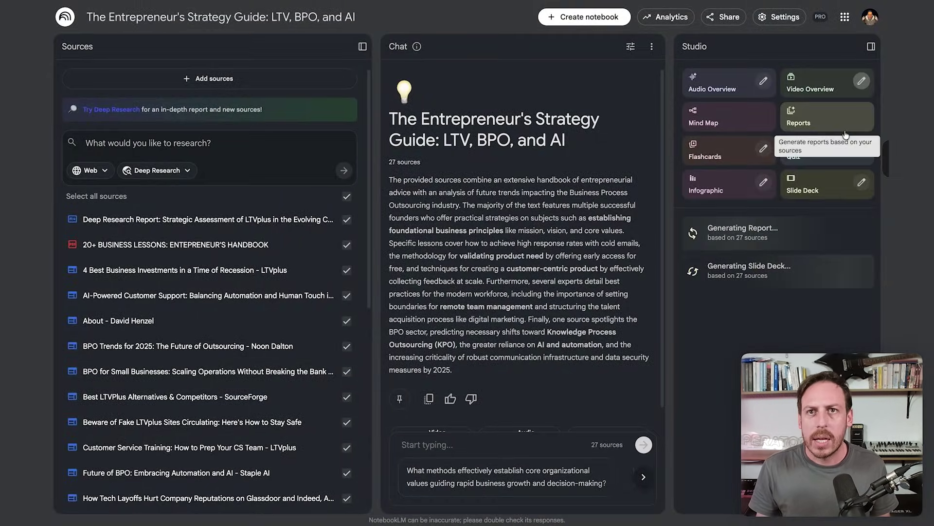
pyautogui.click(834, 125)
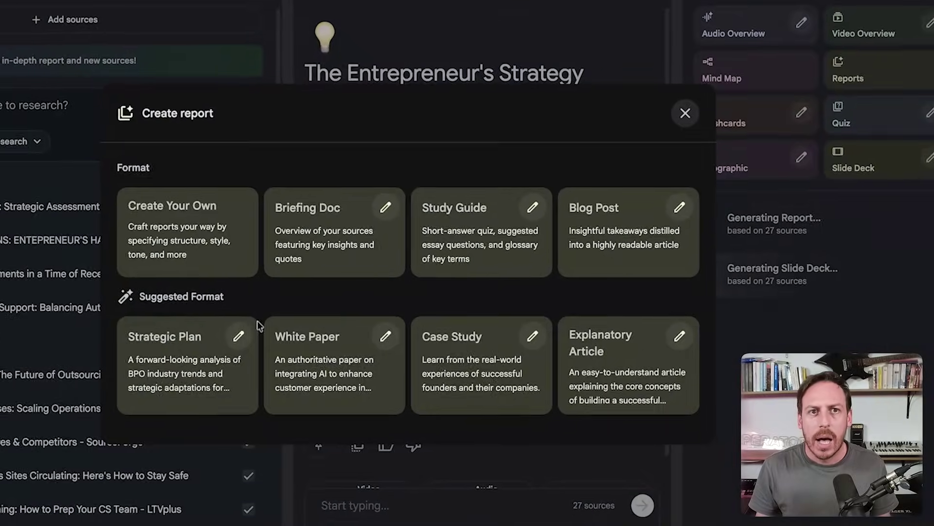
pyautogui.click(320, 321)
# Generate a second Strategic Plan report and bring up the infographic customization options
pyautogui.click(214, 350)
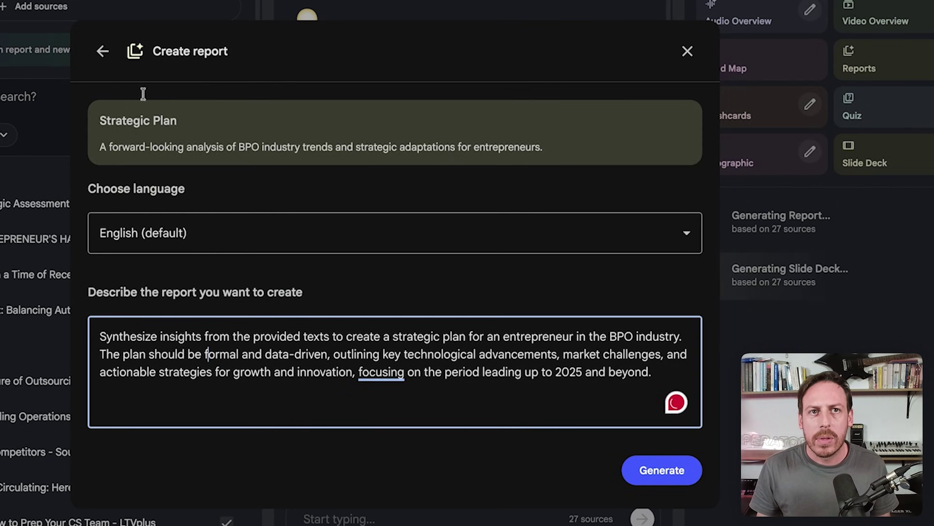
pyautogui.click(102, 51)
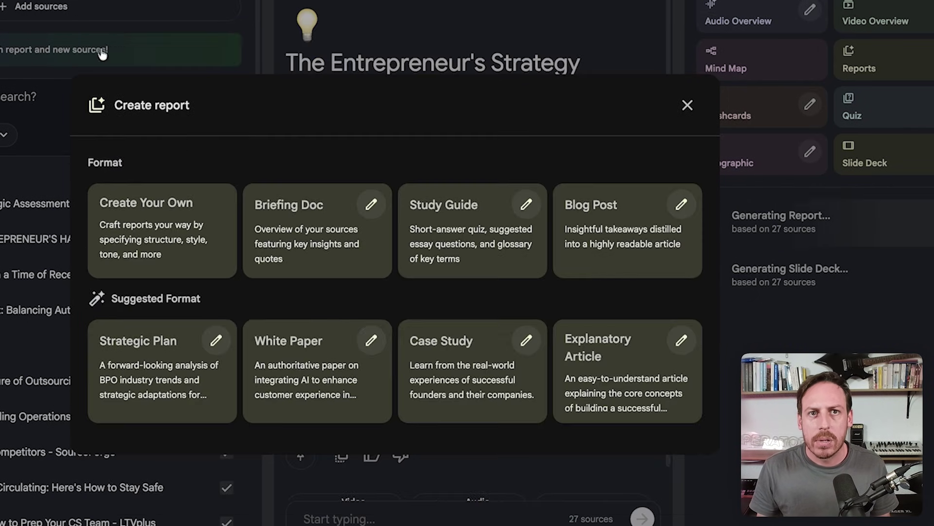
pyautogui.click(190, 386)
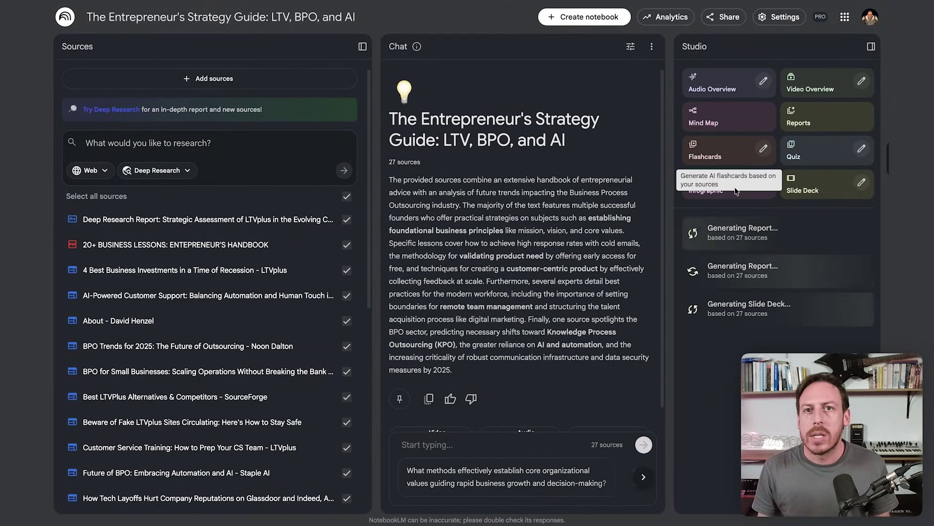
pyautogui.click(763, 182)
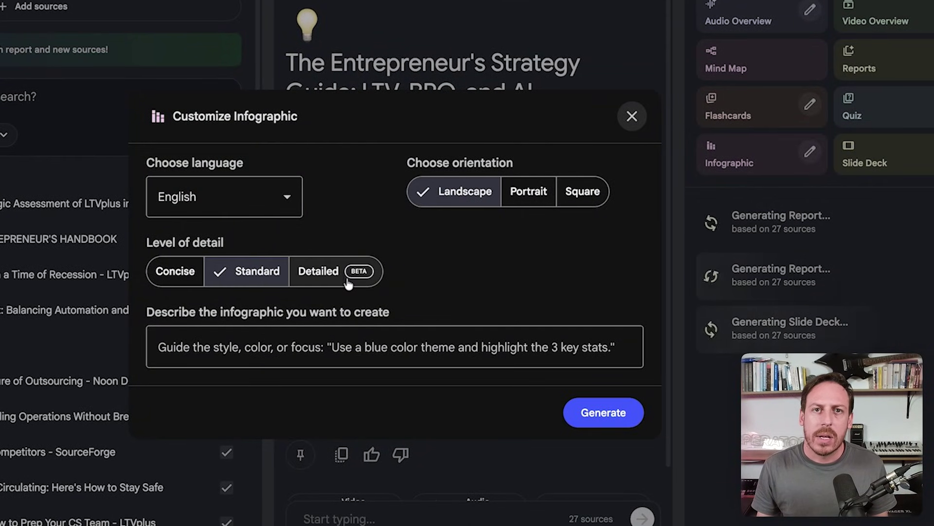
# Generate an infographic from the prepared prompt on LTV Plus pain points and AI adoption
pyautogui.click(237, 348)
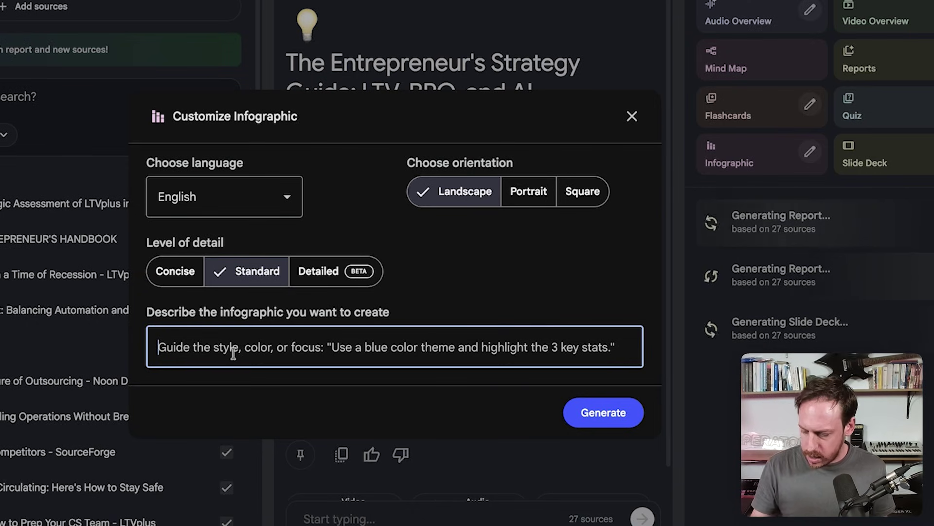
pyautogui.write('3 to 5 pain points for LTV Plus, their industry, and on how to adopt AI for their business.')
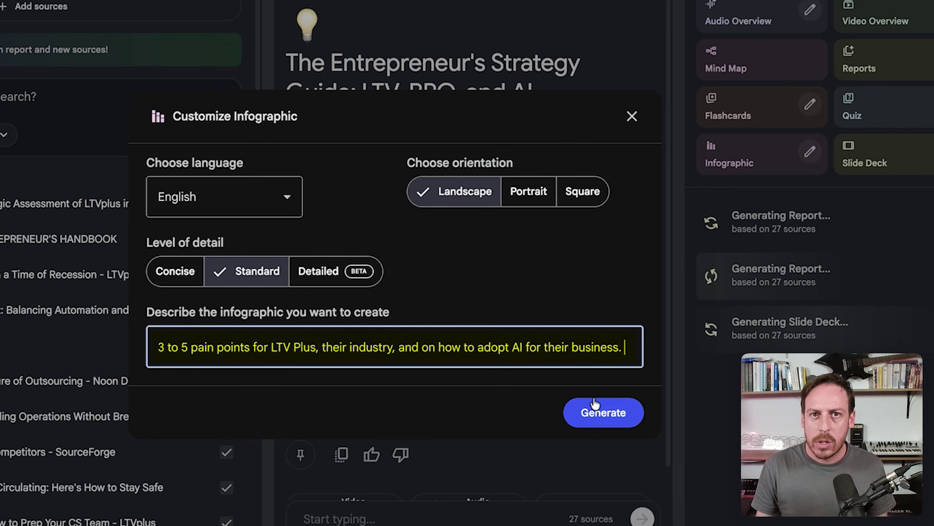
pyautogui.click(605, 410)
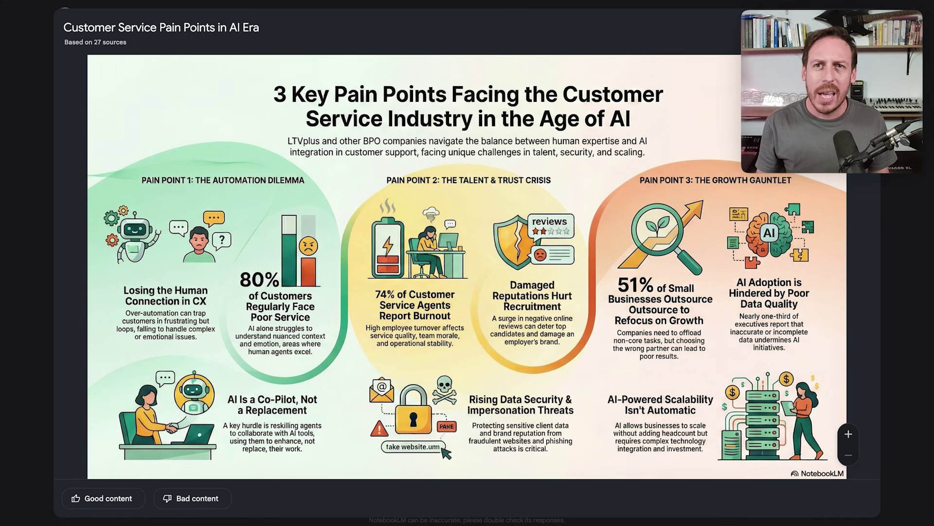
# Close the infographic and read through the Strategic Plan for BPO Entrepreneurship report
pyautogui.press('Escape')
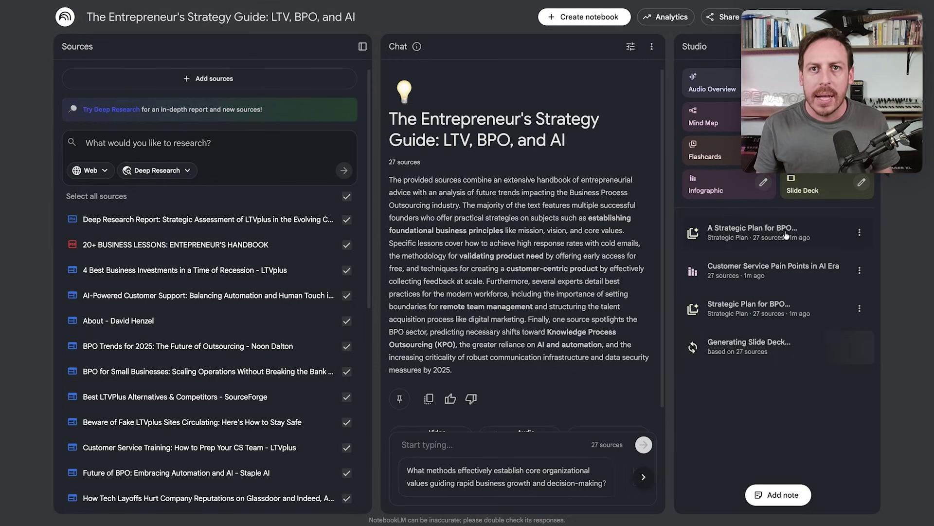
pyautogui.click(777, 236)
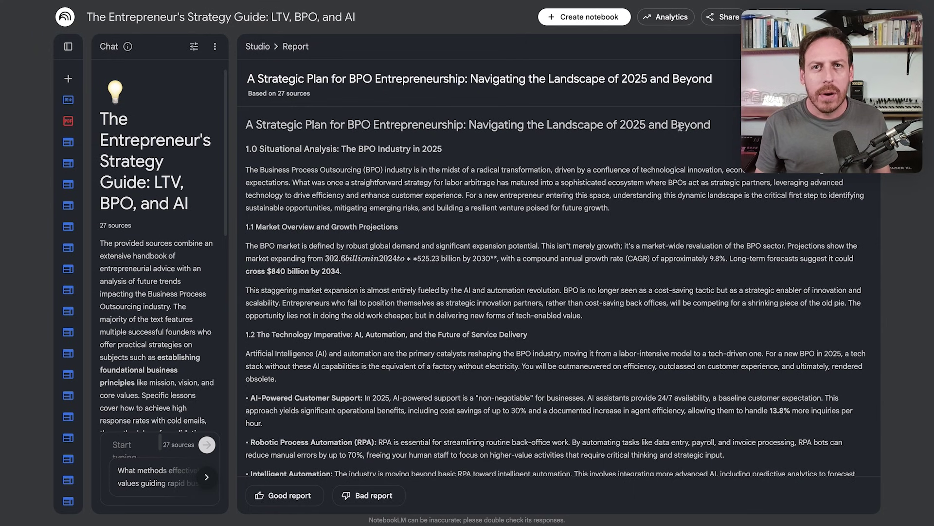
pyautogui.scroll(-3, 607, 272)
pyautogui.scroll(-20, 474, 256)
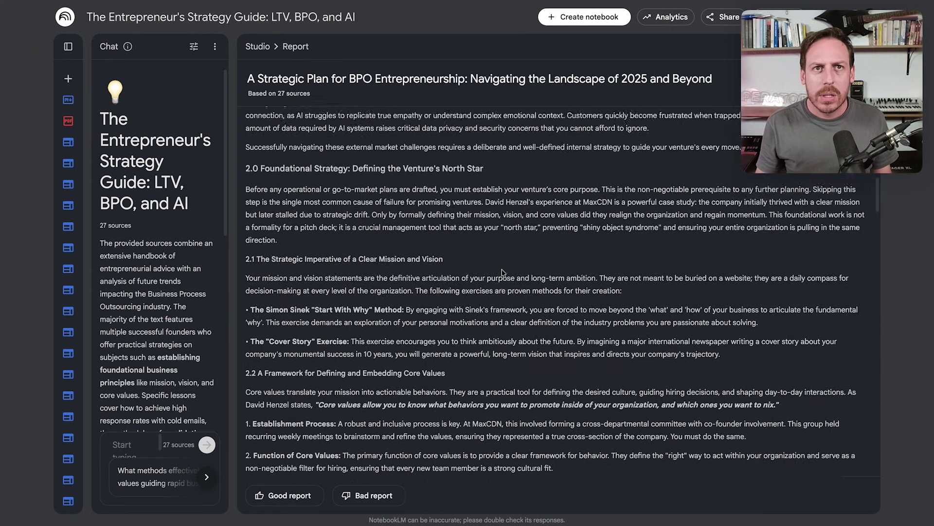
pyautogui.scroll(-15, 609, 359)
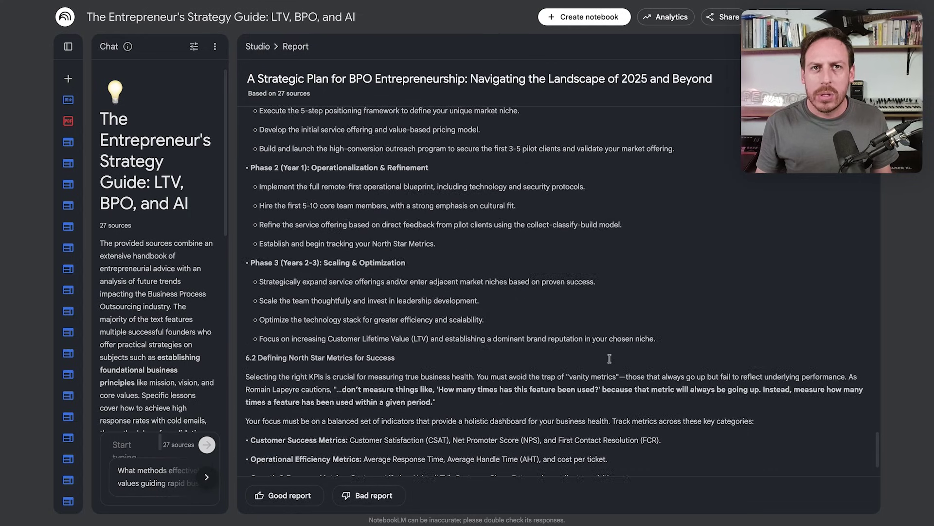
pyautogui.scroll(20, 555, 292)
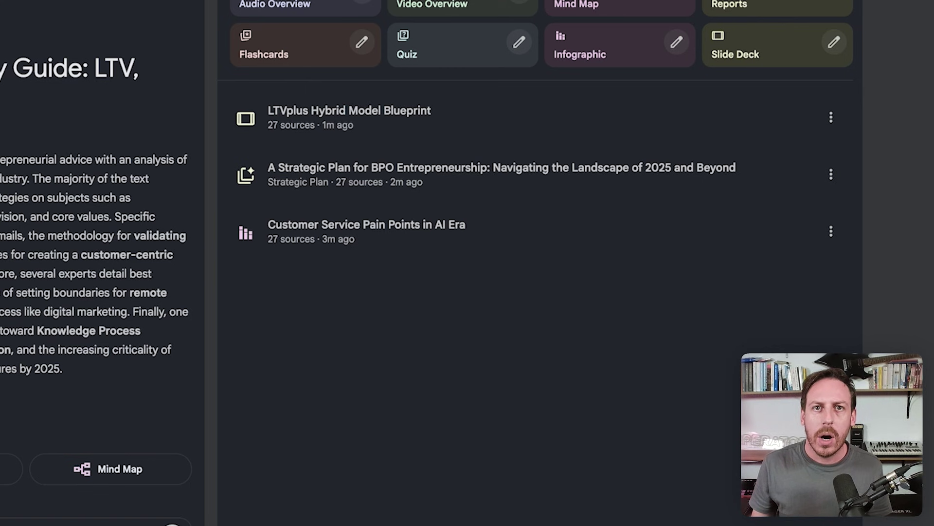
# Present the LTVplus Hybrid Model Blueprint deck full screen, paging through to the objectives slide
pyautogui.click(387, 122)
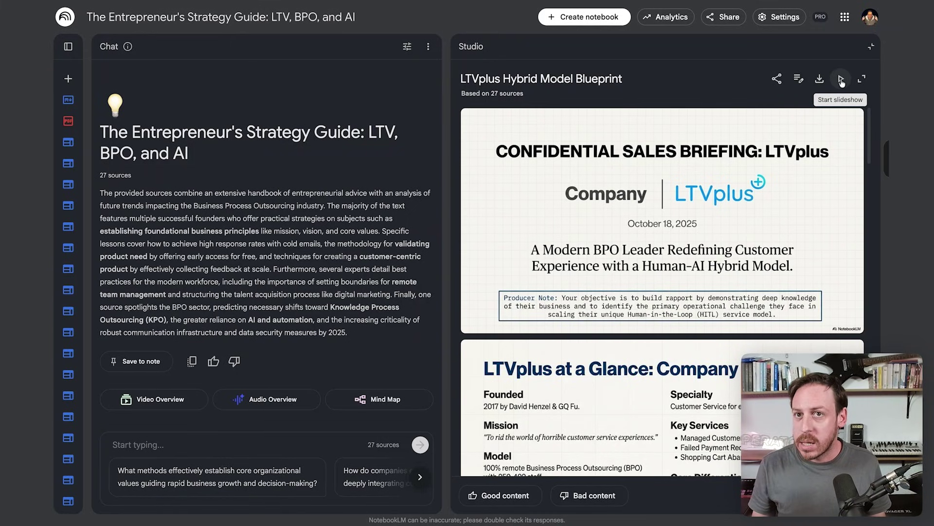
pyautogui.click(862, 82)
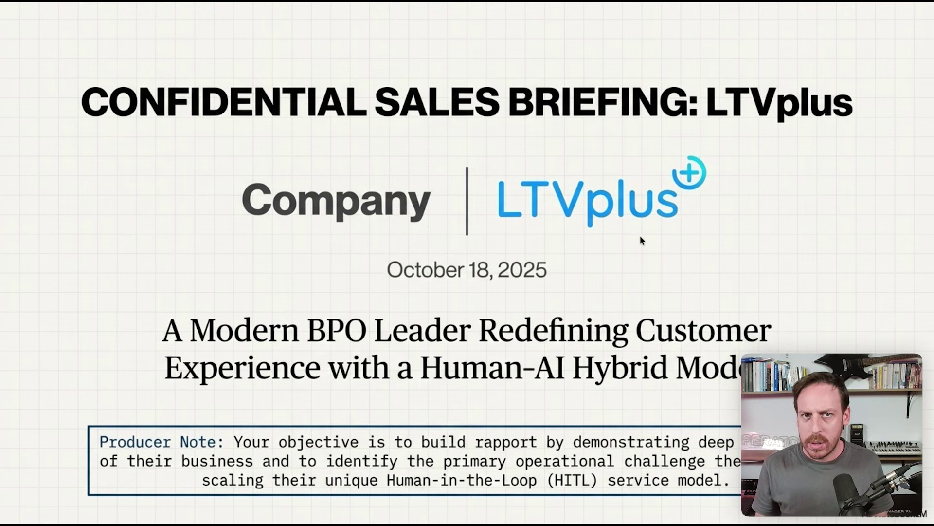
pyautogui.press('Right')
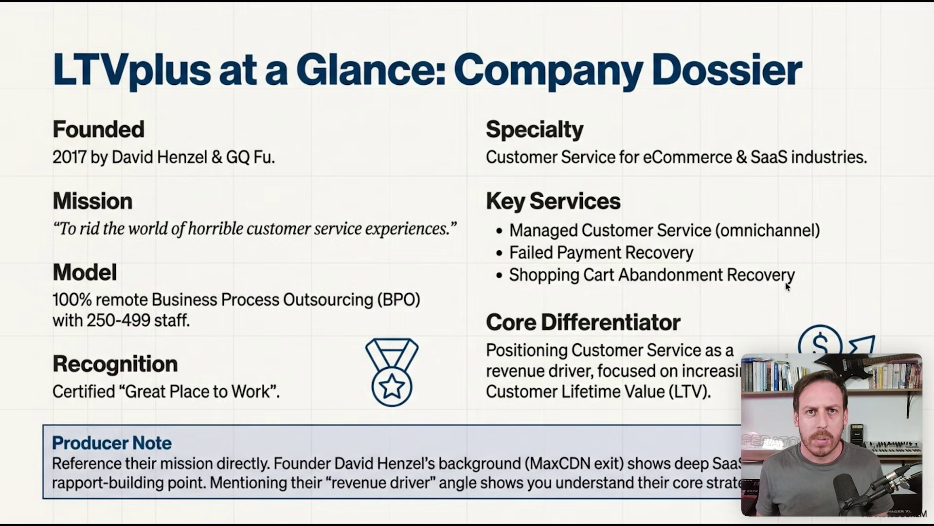
pyautogui.press('Left')
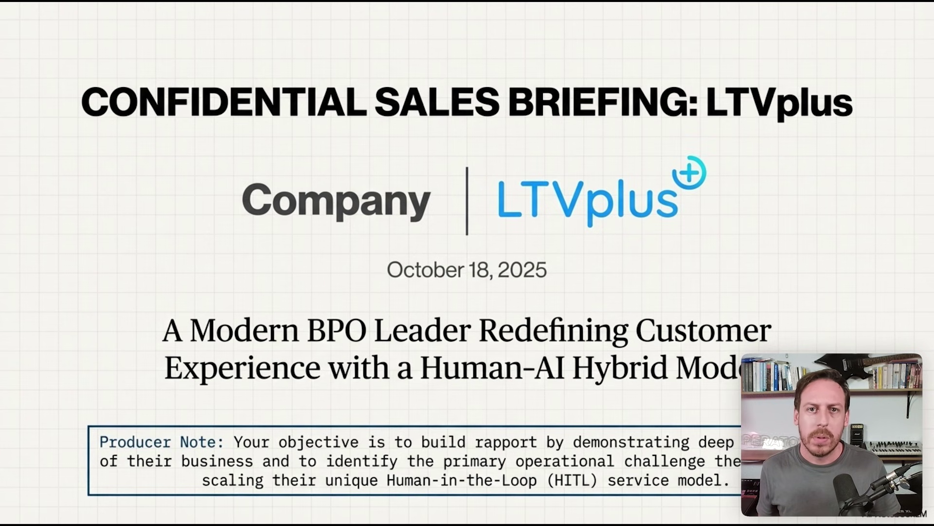
pyautogui.press('Right')
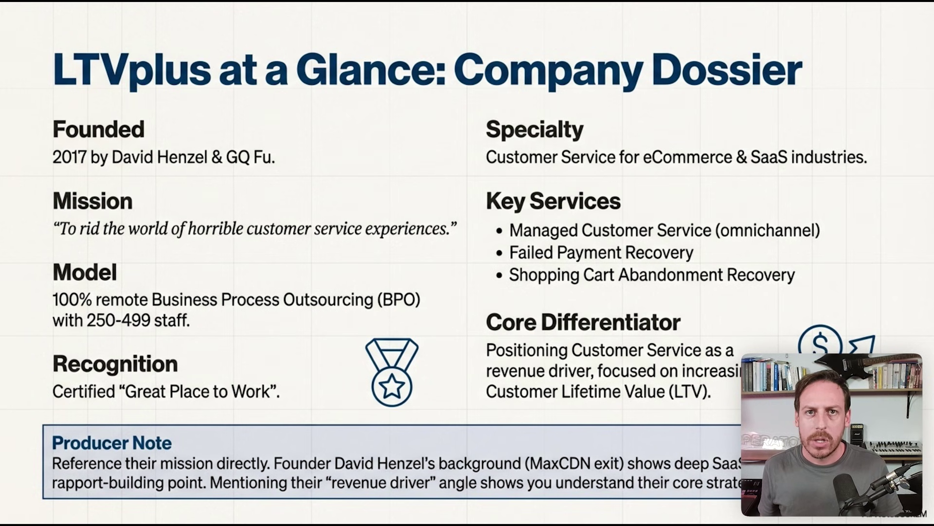
pyautogui.press('Right')
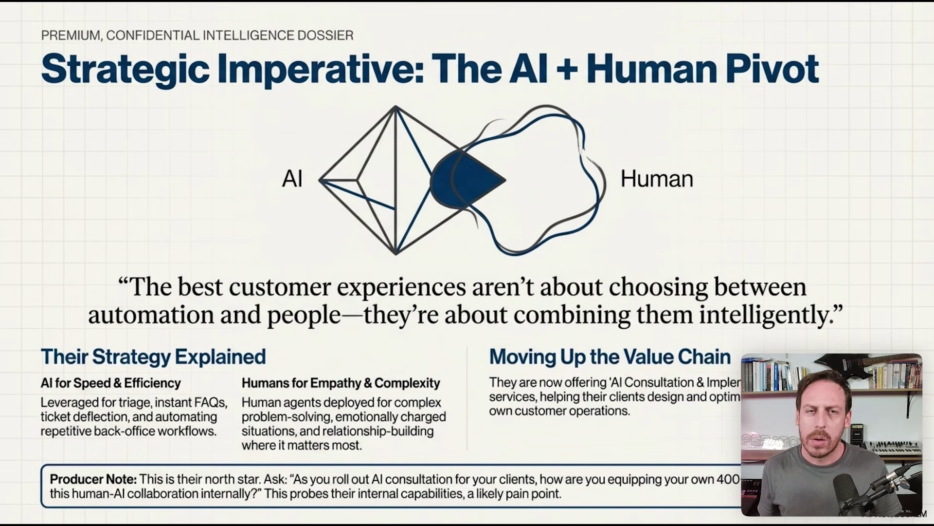
pyautogui.press('Right')
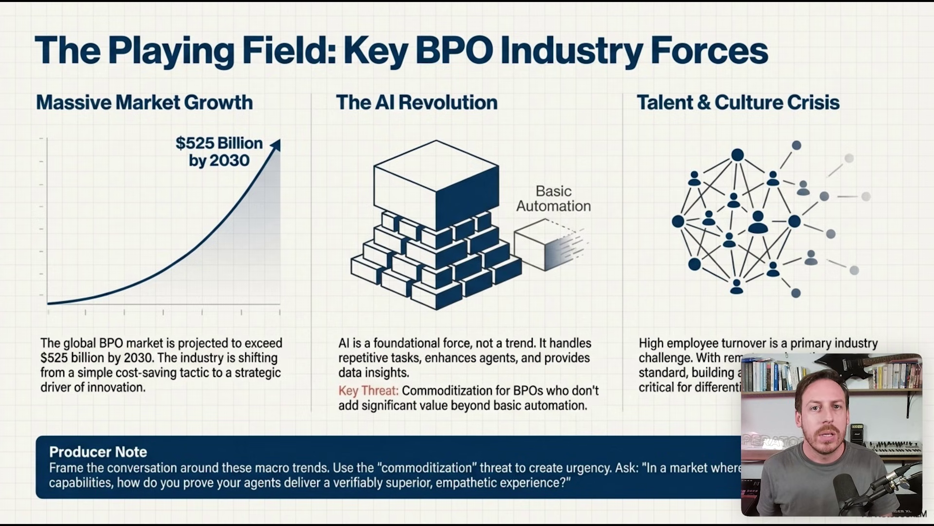
pyautogui.press('Right')
pyautogui.press('Right')
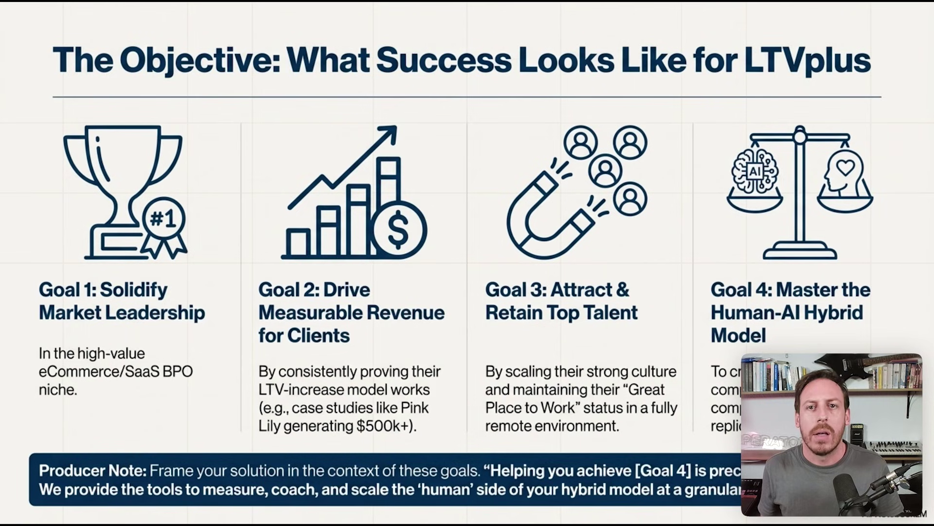
pyautogui.press('Escape')
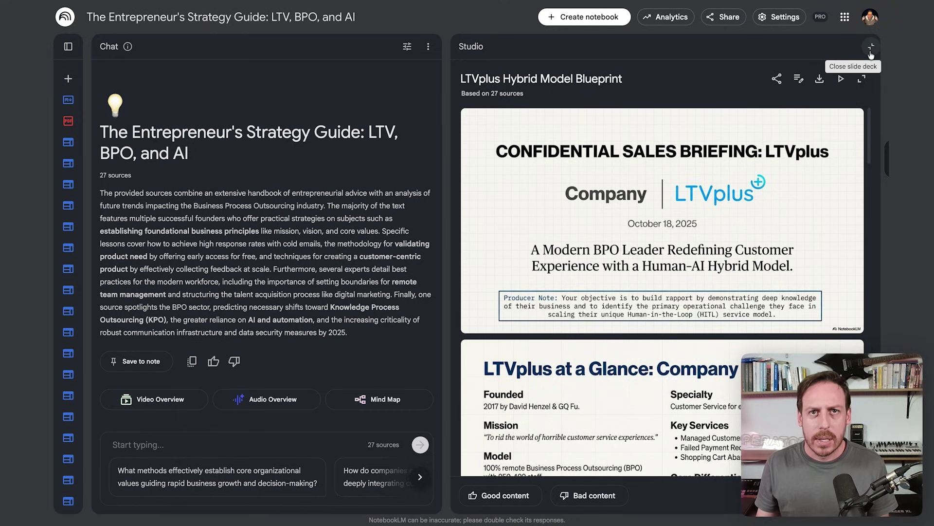
# Close the slide deck viewer and check the infographic and strategic plan report option menus
pyautogui.click(871, 48)
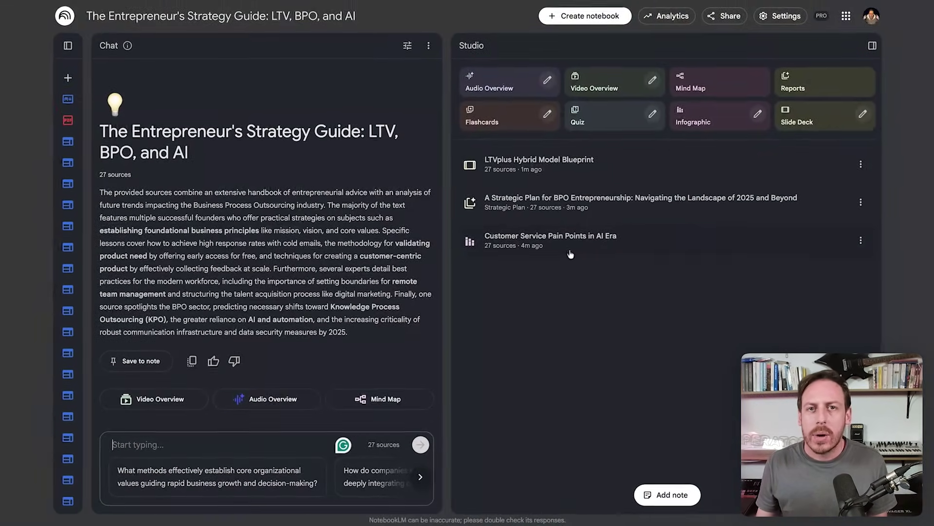
pyautogui.click(859, 240)
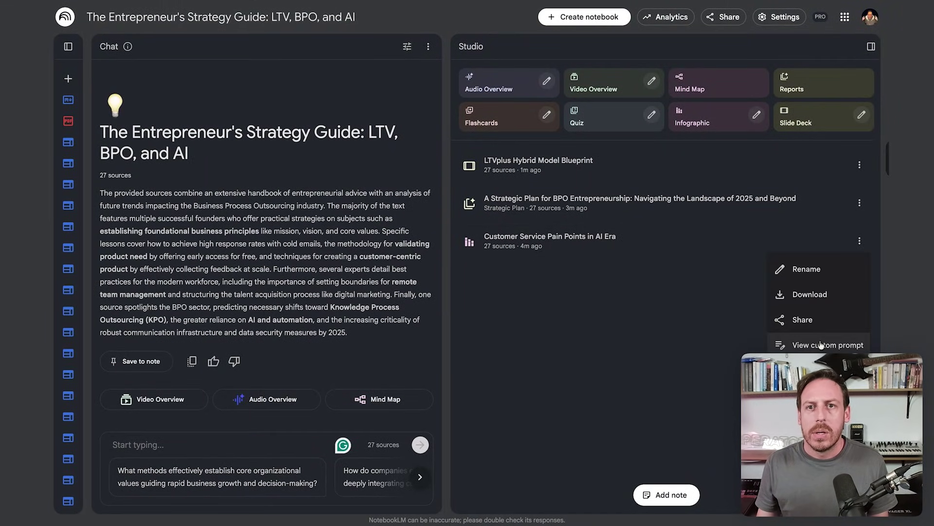
pyautogui.click(860, 202)
pyautogui.click(859, 203)
pyautogui.press('Escape')
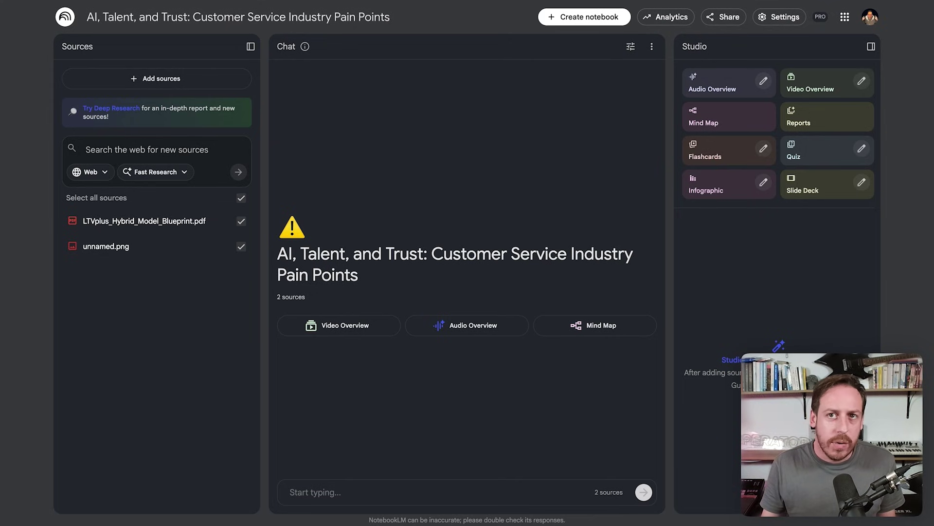
# Generate a slide deck from the client onboarding description explaining the work done for this client
pyautogui.click(861, 182)
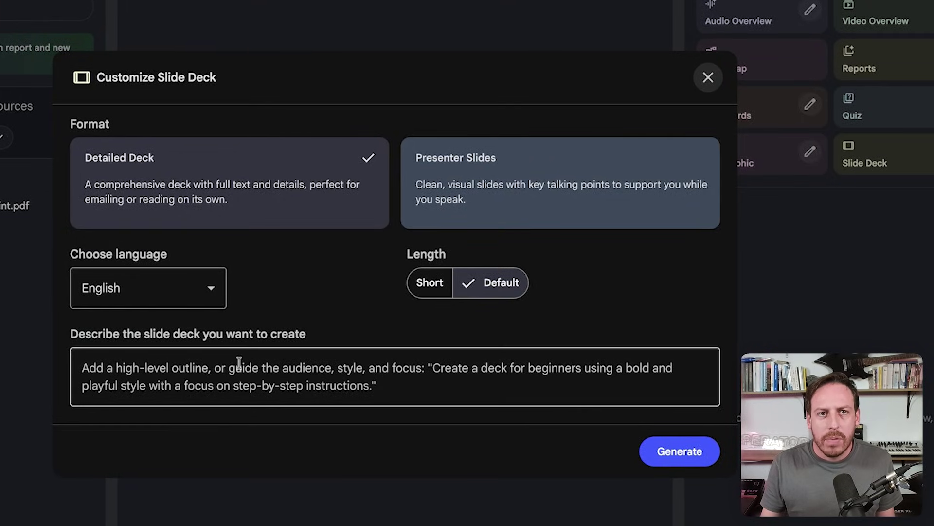
pyautogui.click(220, 375)
pyautogui.write("I am onboarding this client. Please create a document that I can share with my team to understand everything we're doing with this client.")
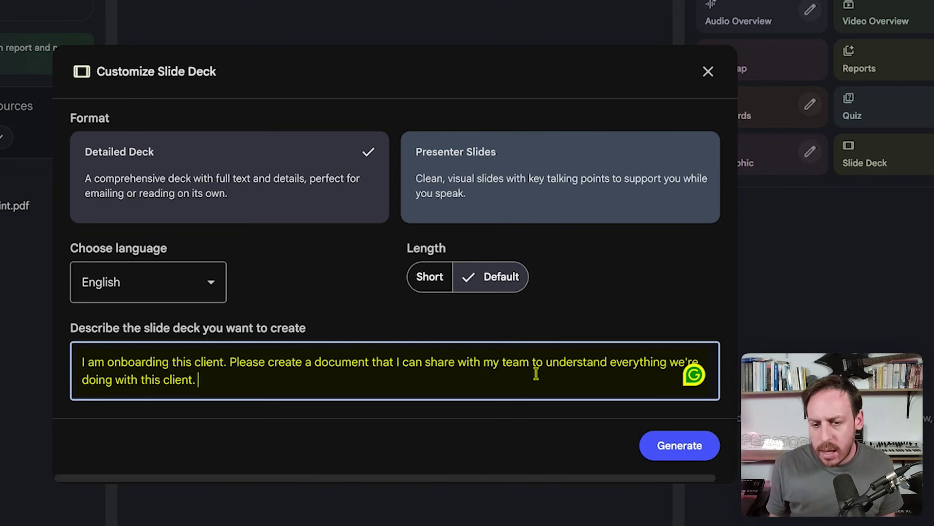
pyautogui.click(680, 445)
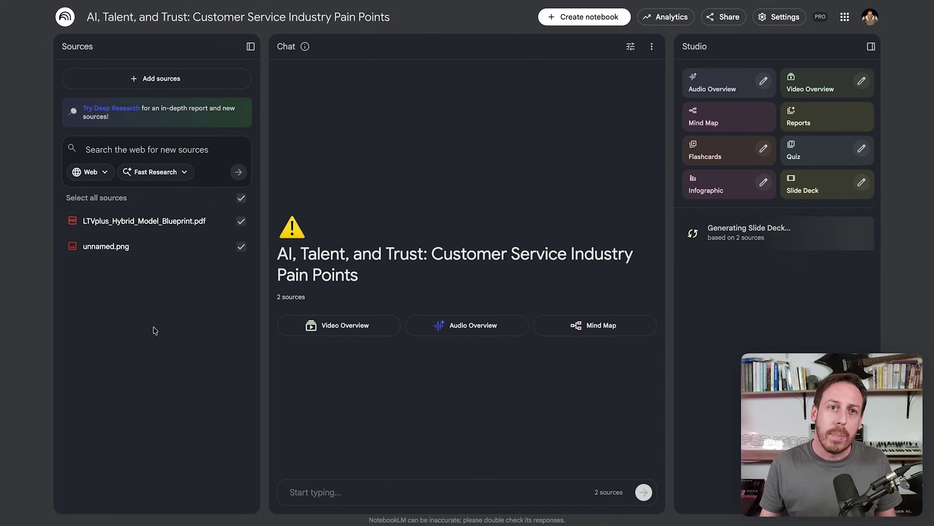
pyautogui.click(130, 151)
# Browse the visual styles in Customize Video Overview and pick the custom style
pyautogui.click(147, 87)
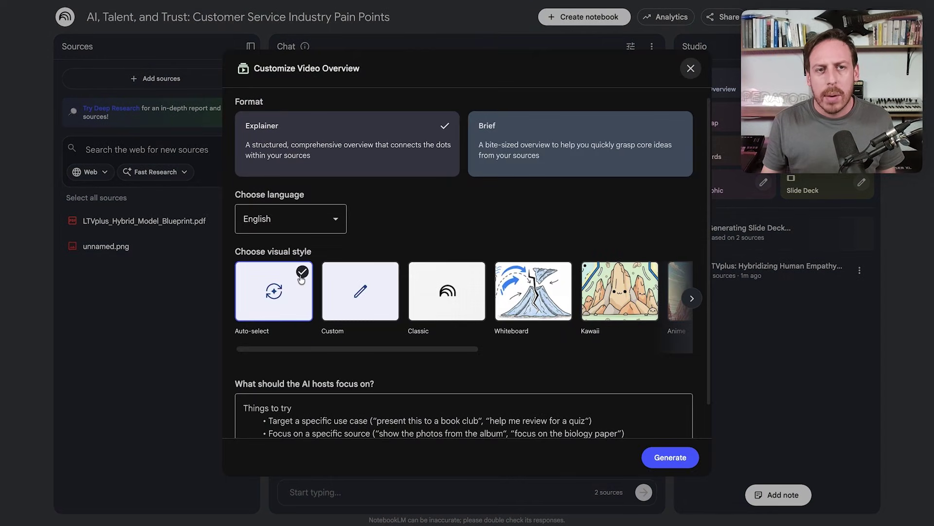
pyautogui.hscroll(8, 508, 311)
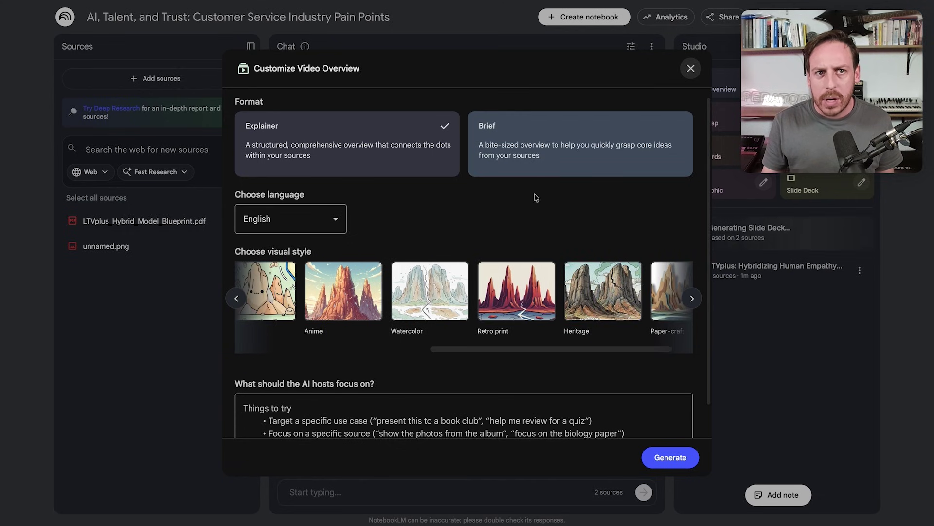
pyautogui.scroll(-1, 536, 204)
pyautogui.hscroll(2, 533, 256)
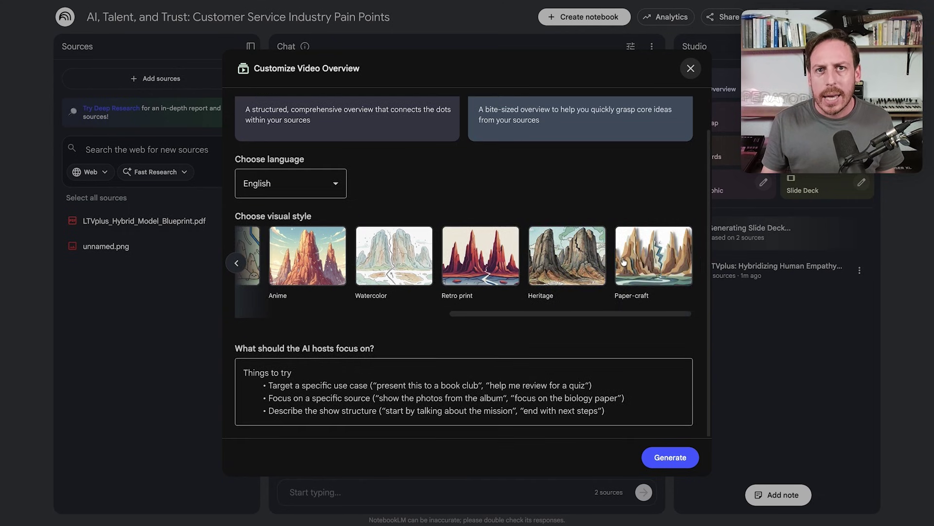
pyautogui.hscroll(-10, 378, 253)
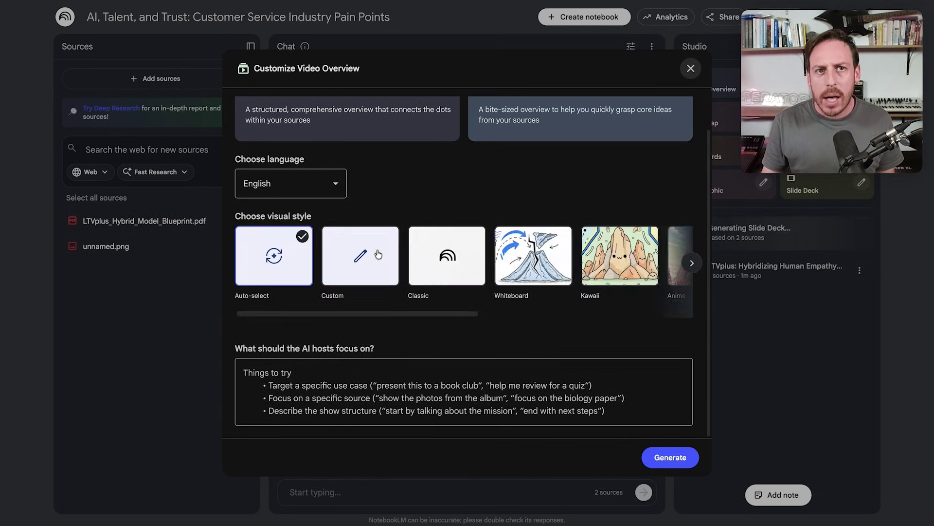
pyautogui.click(350, 269)
pyautogui.scroll(-1, 363, 392)
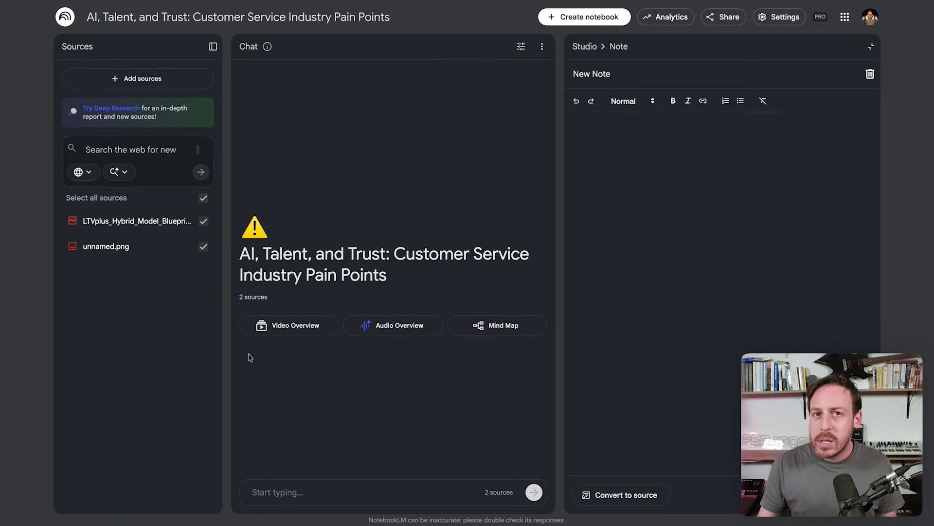
# Build a notebook from Claude-Code-Business-Guide-MASTER.md, titled 'Claude Code: The No-Code Business Operating System'
pyautogui.click(324, 485)
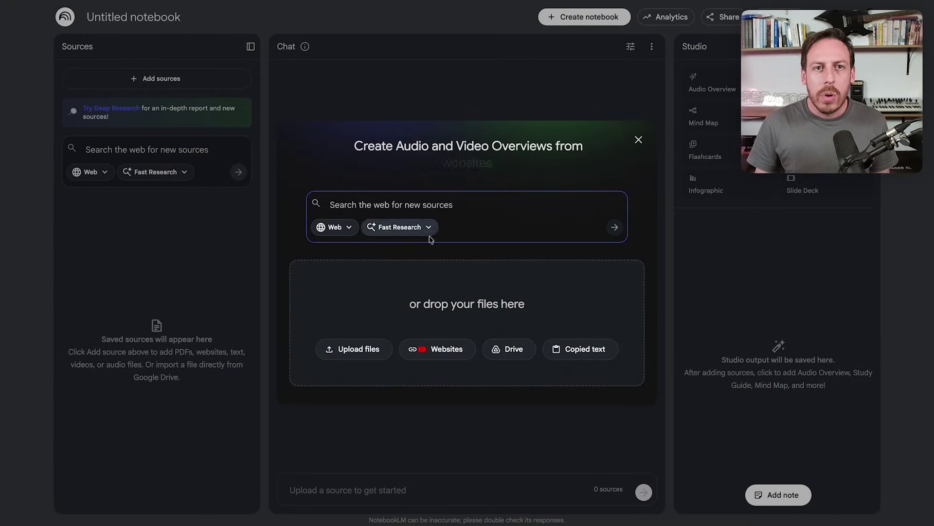
pyautogui.click(368, 358)
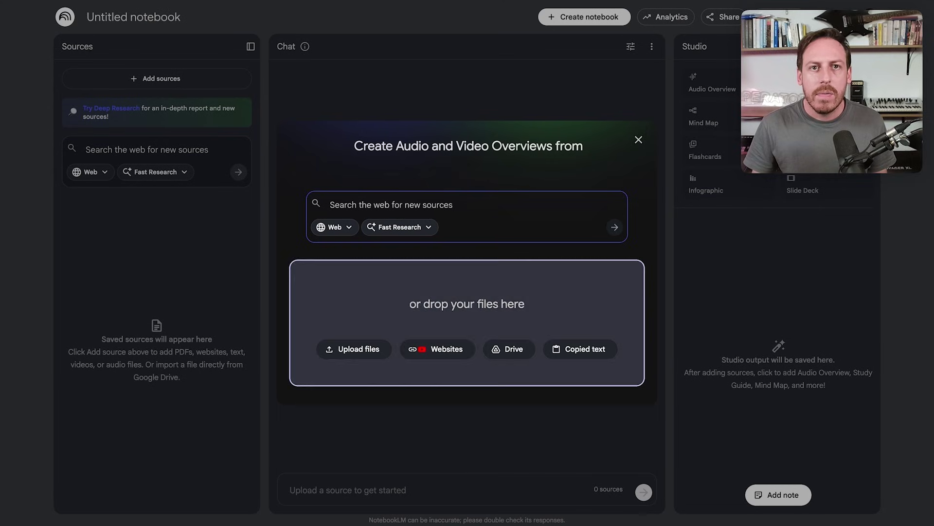
pyautogui.press('Escape')
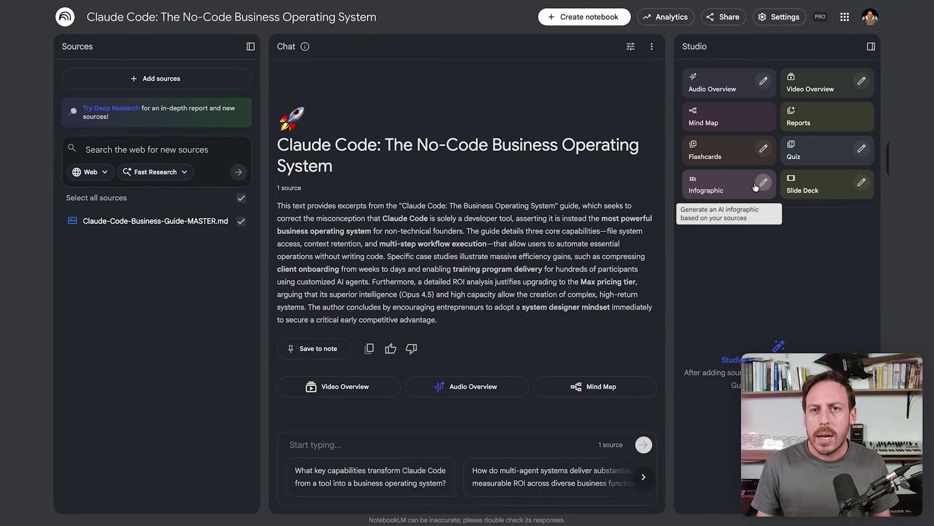
# Generate a Concise, minimal LinkedIn infographic in colours #FB5113, #3688FB, #030712 and #F9FAFB
pyautogui.click(762, 182)
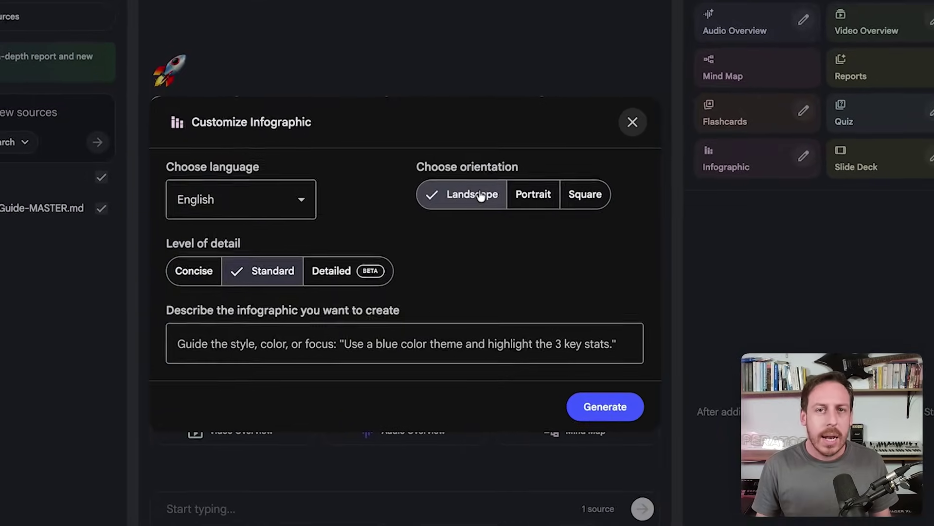
pyautogui.click(185, 275)
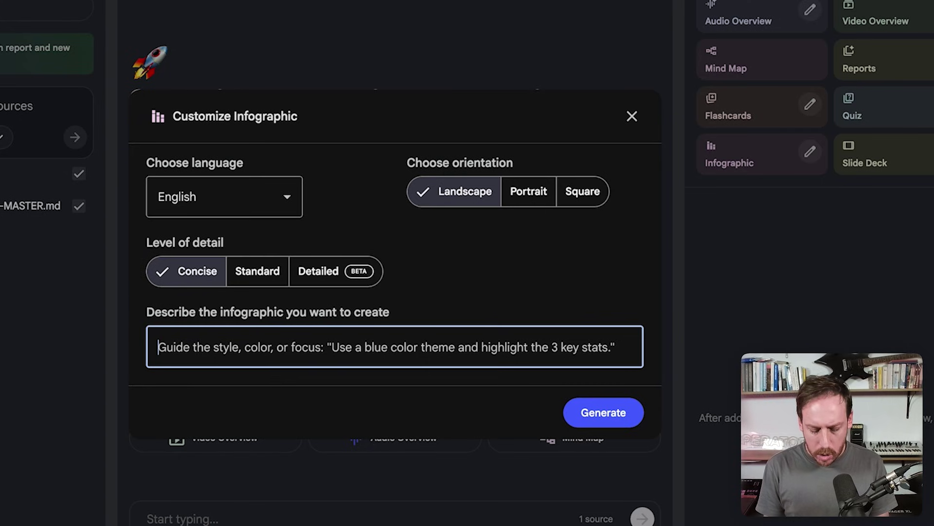
pyautogui.write('#FB5113, #3688FB, #030712, #F9FAFB')
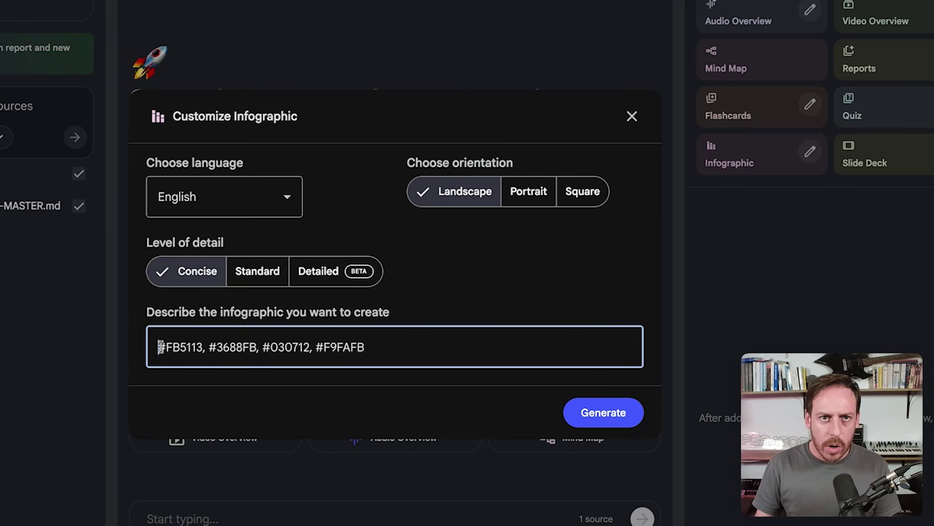
pyautogui.write('use these colours:')
pyautogui.click(498, 351)
pyautogui.press('Return')
pyautogui.write('create an infograp')
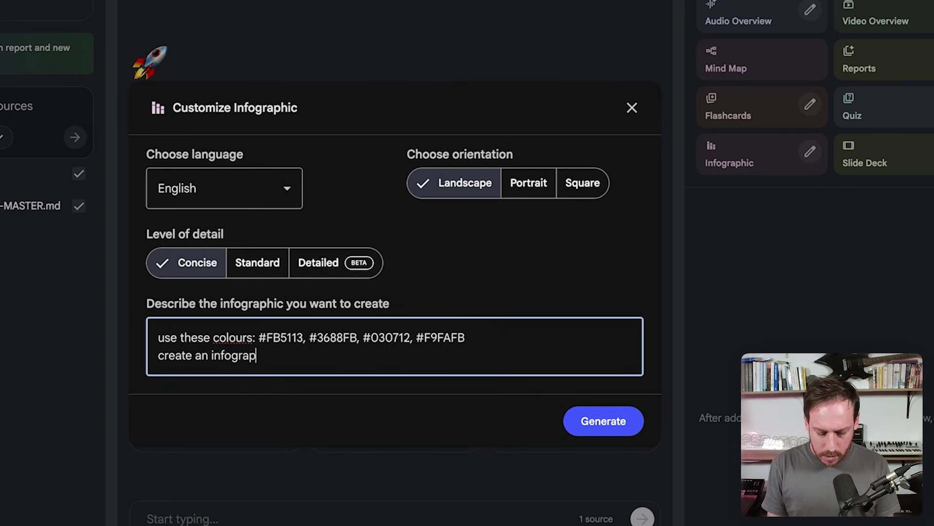
pyautogui.write('hic for a linkedin pos')
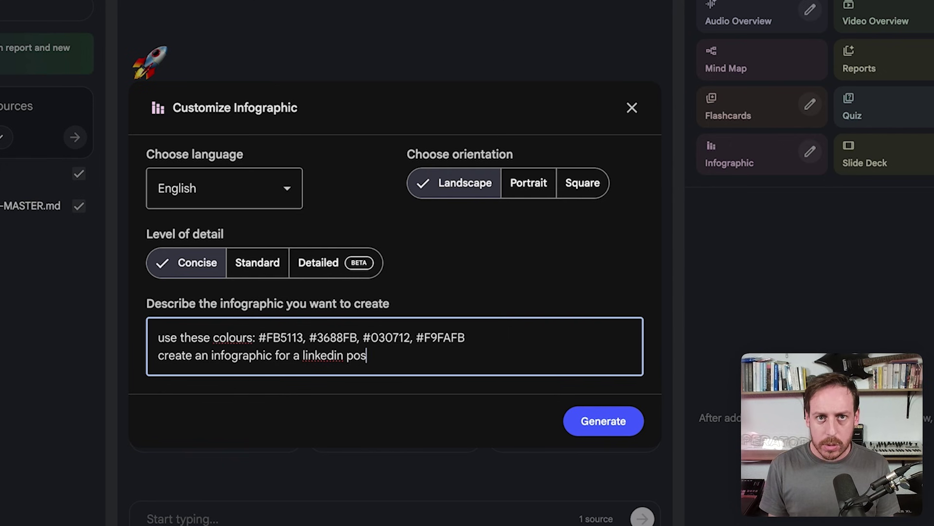
pyautogui.write('t, keep it minimal and profesional')
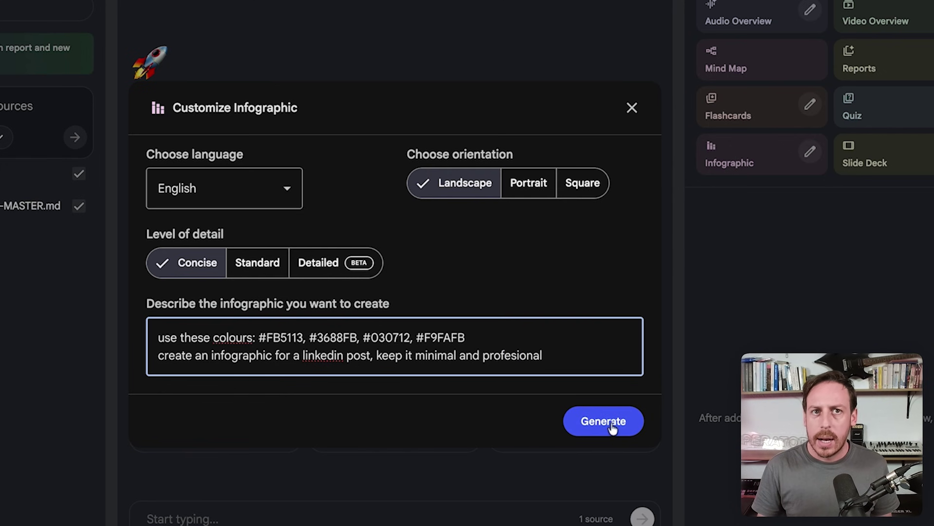
pyautogui.click(611, 426)
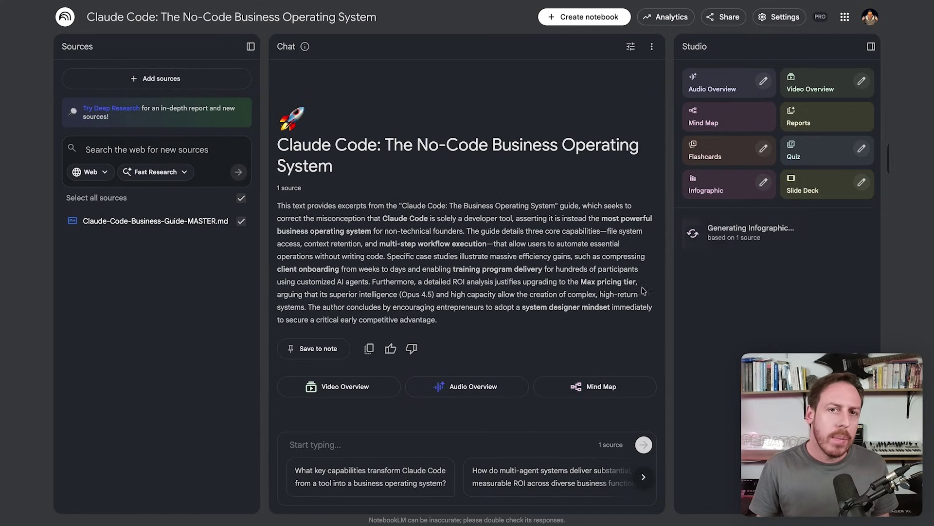
# Ask the chat: 'Create a LinkedIn post to promote this guide.'
pyautogui.click(351, 442)
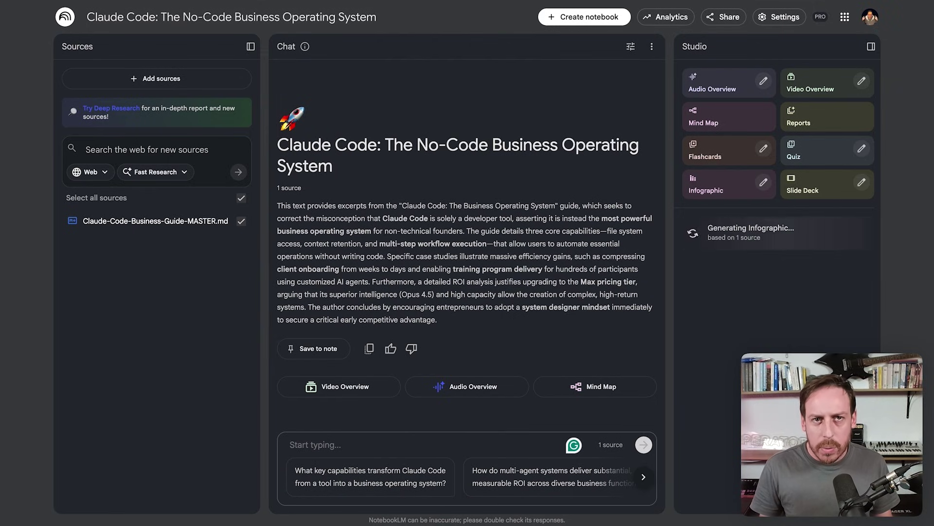
pyautogui.write('Create a LinkedIn post to promote this guide.')
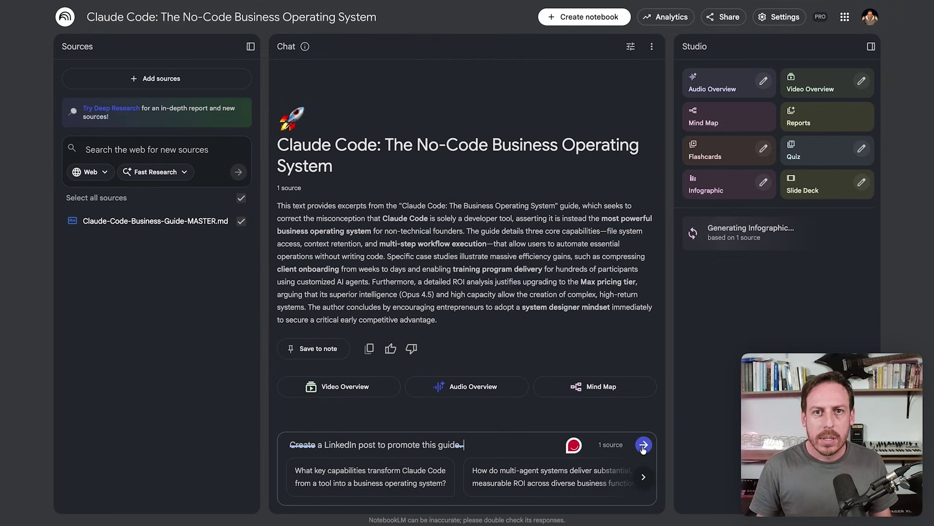
pyautogui.press('Return')
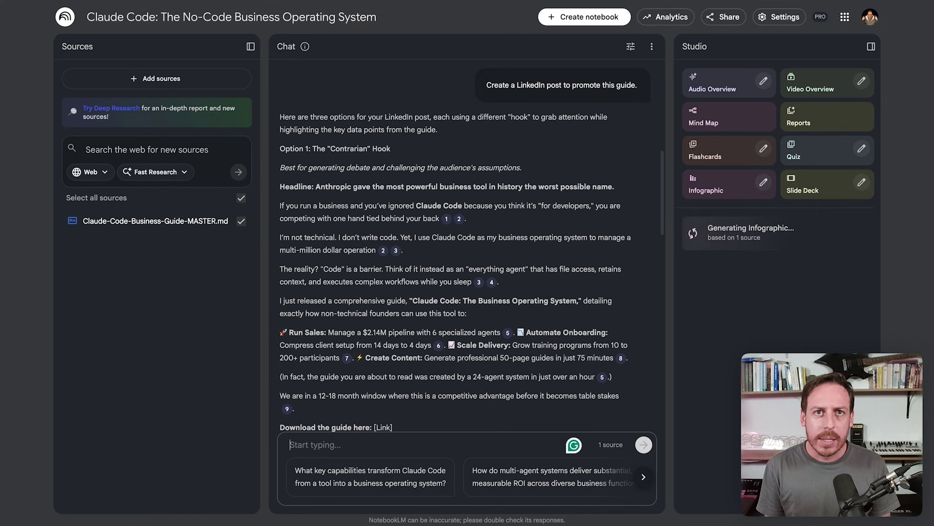
# Read through the Contrarian, Hard Data and Meta LinkedIn post drafts in the reply
pyautogui.scroll(-15, 466, 243)
pyautogui.scroll(20, 325, 174)
pyautogui.scroll(-6, 326, 173)
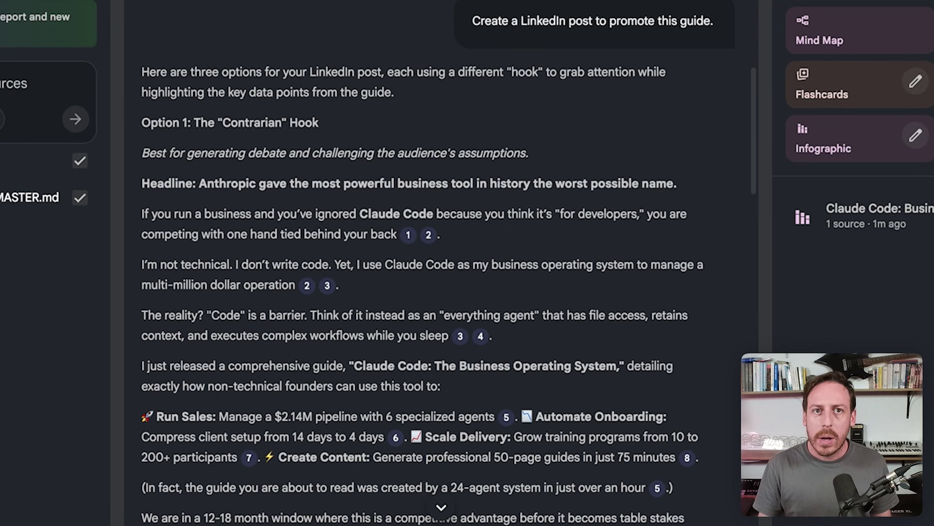
pyautogui.scroll(-2, 440, 248)
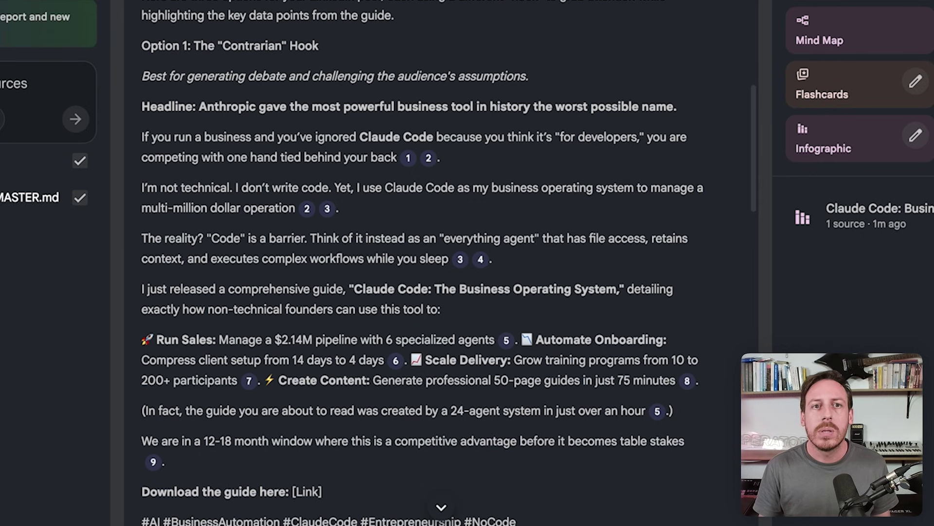
pyautogui.scroll(-1, 401, 258)
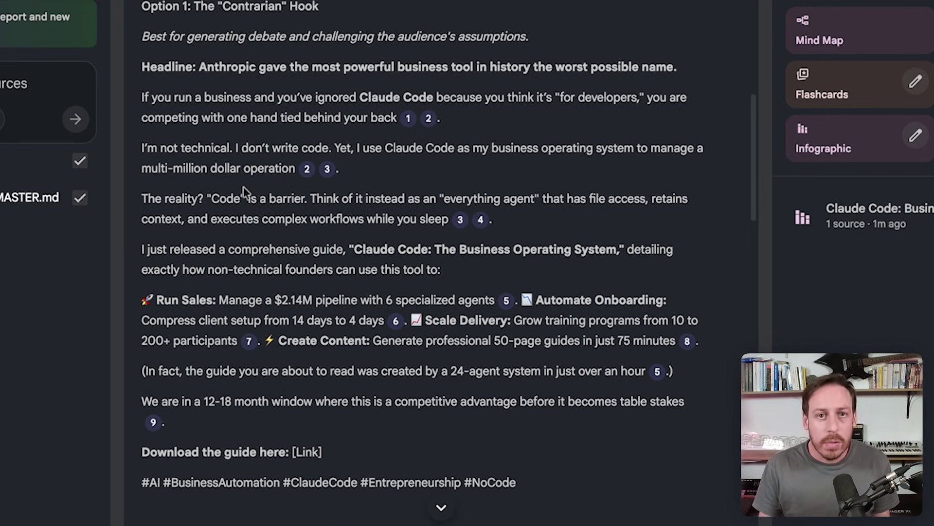
pyautogui.scroll(-2, 377, 288)
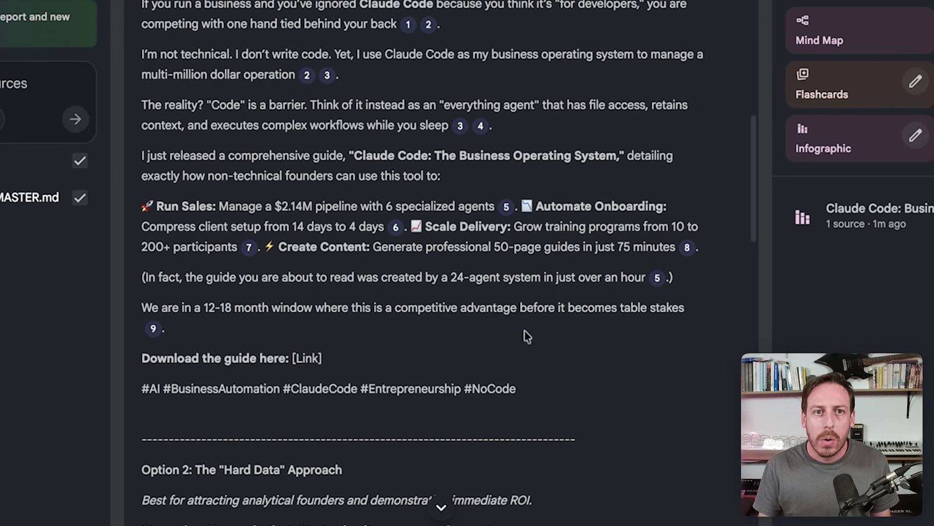
pyautogui.scroll(-2, 508, 304)
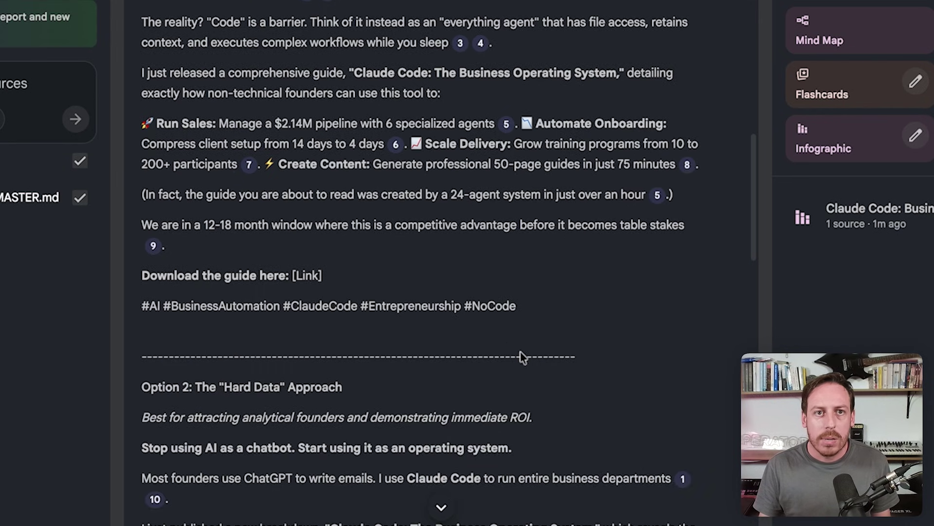
pyautogui.scroll(-1, 517, 355)
pyautogui.scroll(-1, 501, 396)
pyautogui.scroll(-7, 501, 395)
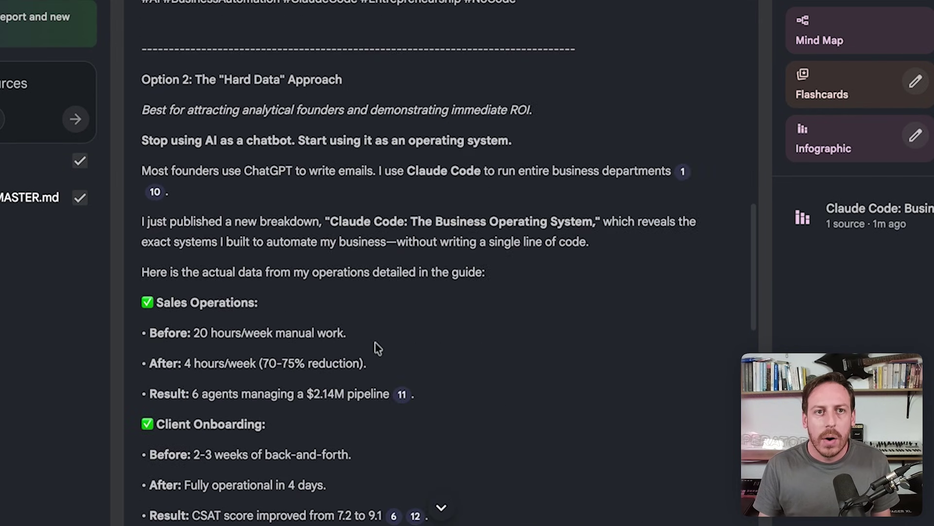
pyautogui.scroll(-1, 313, 239)
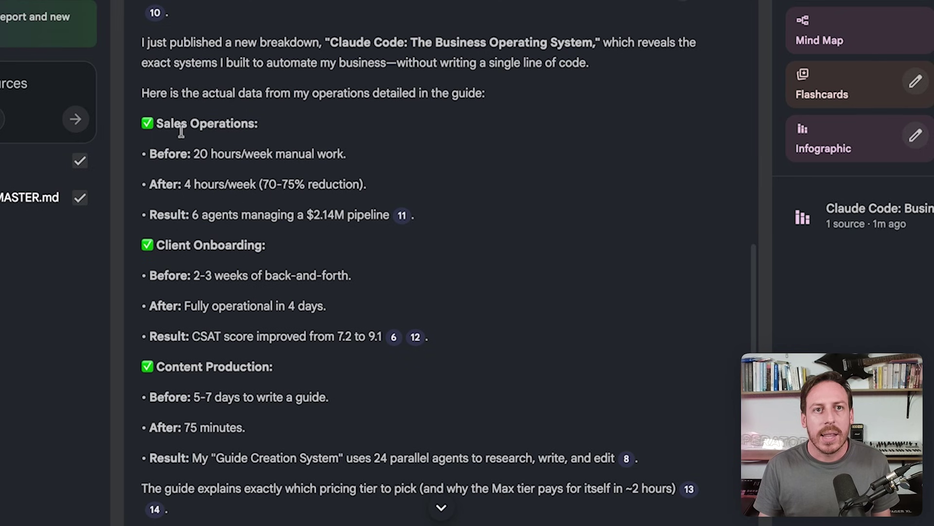
pyautogui.scroll(-2, 312, 295)
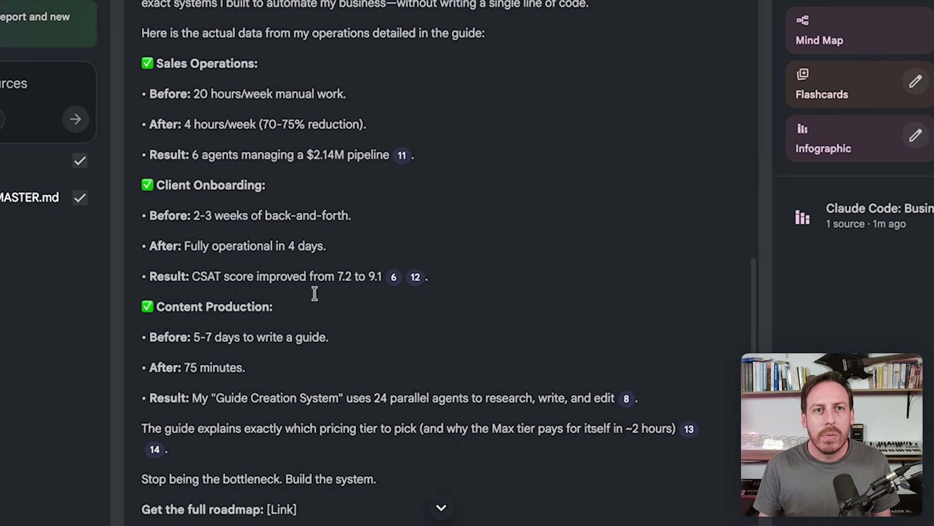
pyautogui.scroll(-10, 441, 331)
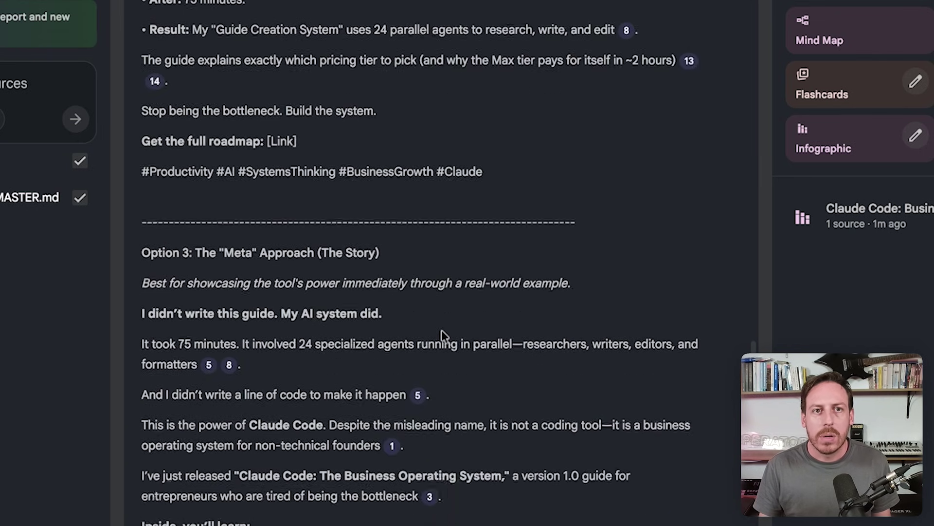